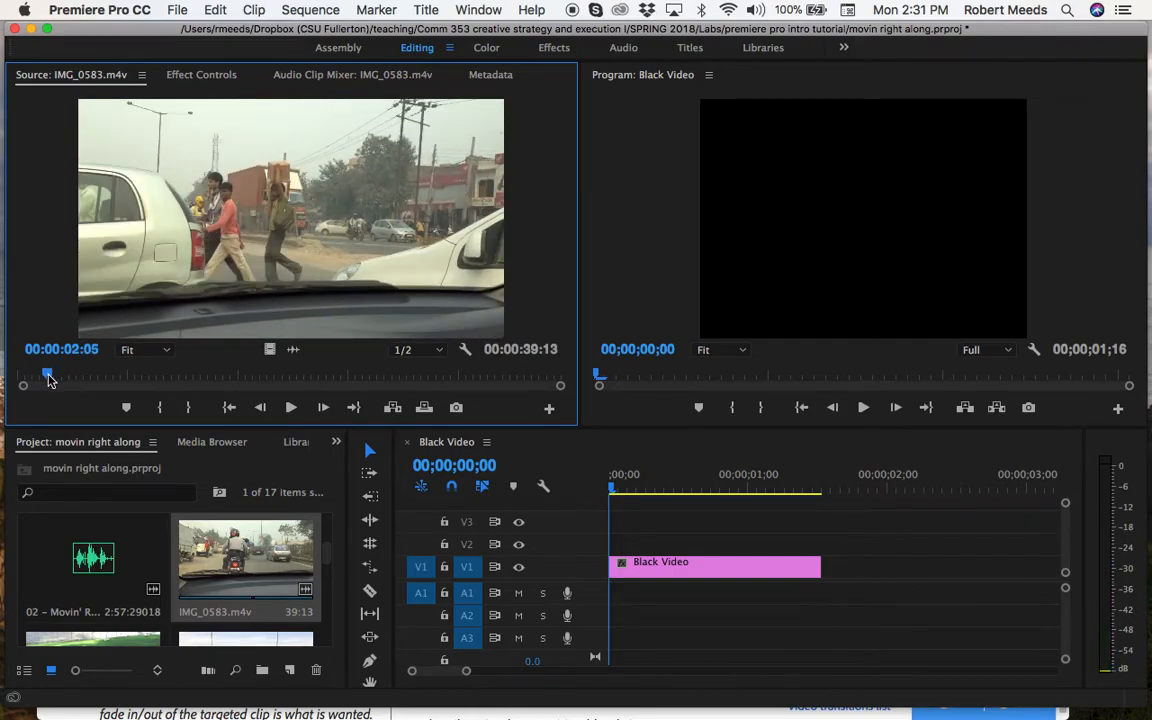
Find the opening of the horns passage in IMG_0583.m4v and set its In point at 00:00:02:09
{"action": "left_click", "coordinate": [292, 407]}
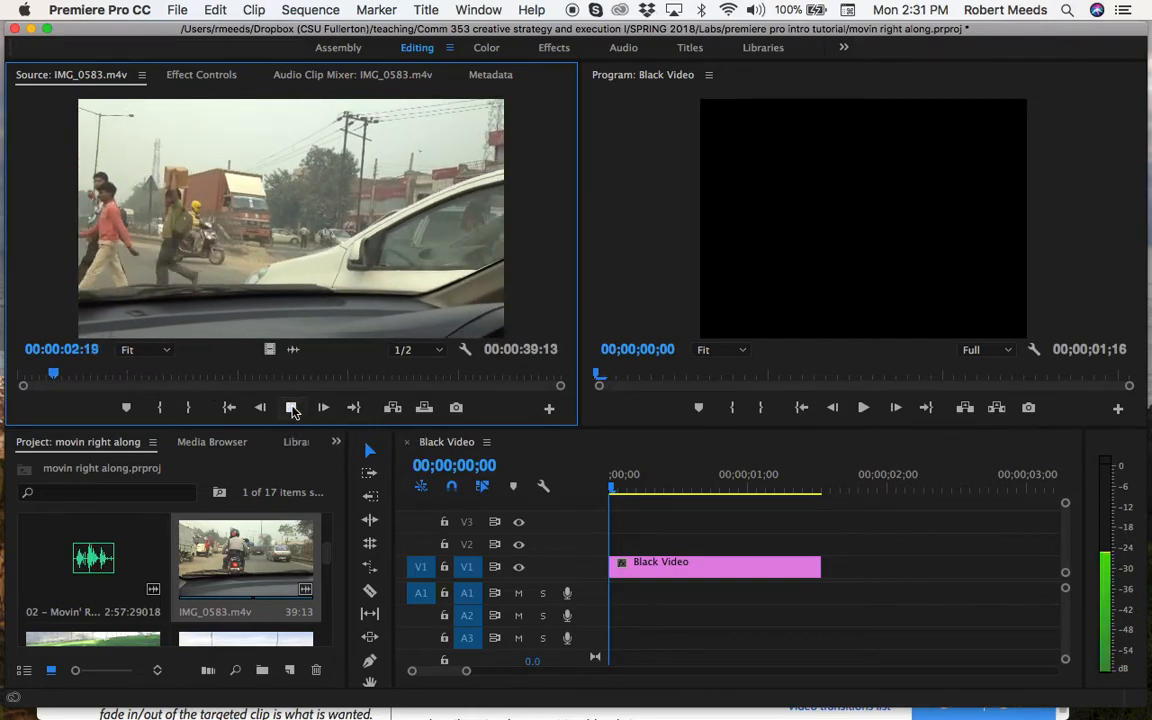
{"action": "left_click", "coordinate": [292, 407]}
{"action": "left_click_drag", "start_coordinate": [58, 376], "coordinate": [49, 375]}
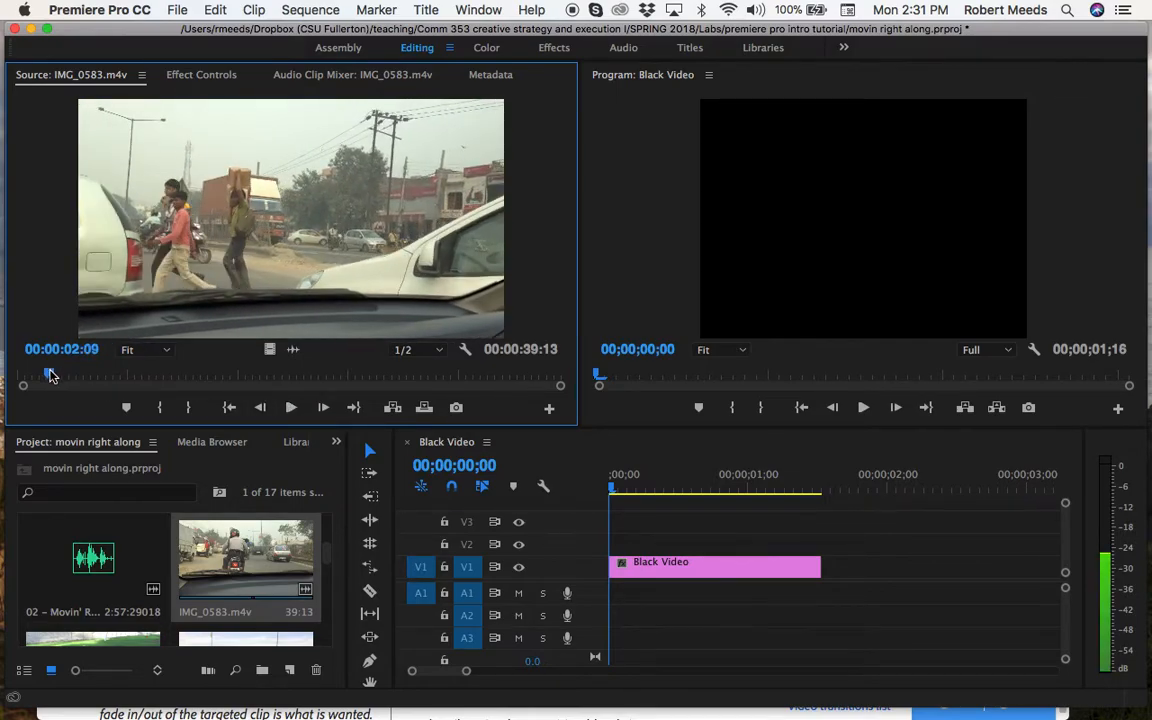
{"action": "left_click", "coordinate": [163, 409]}
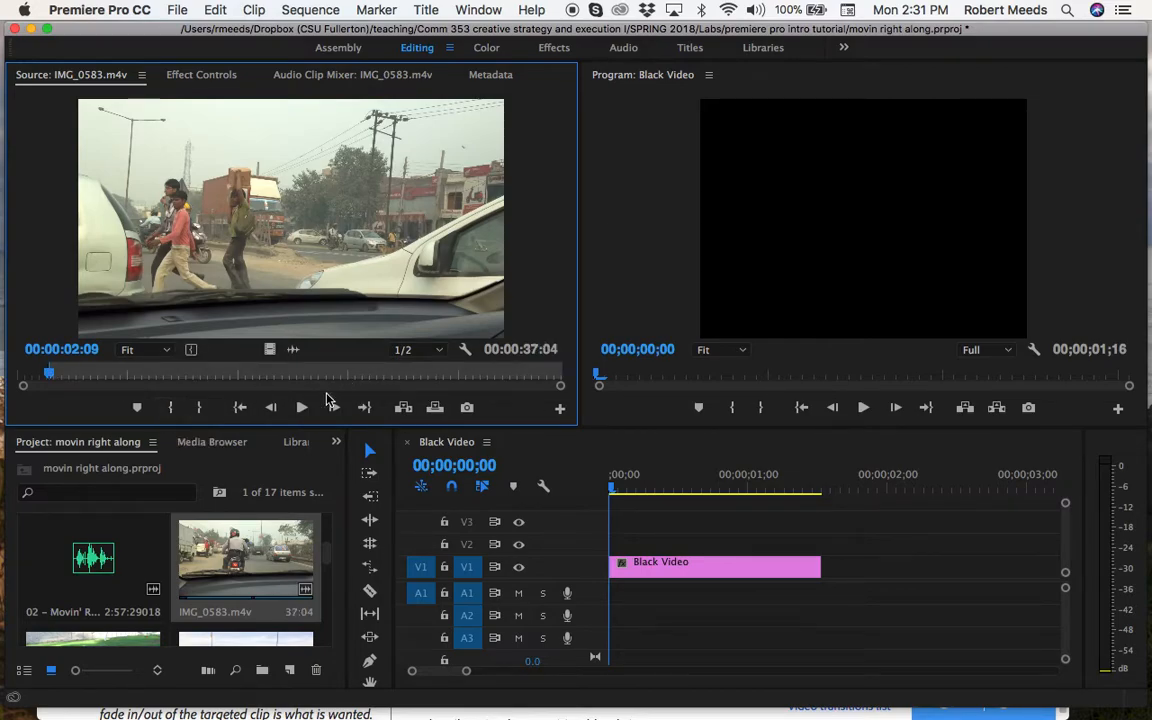
Play the source clip on to 00:00:04:01 and set the Out point there
{"action": "left_click", "coordinate": [303, 409]}
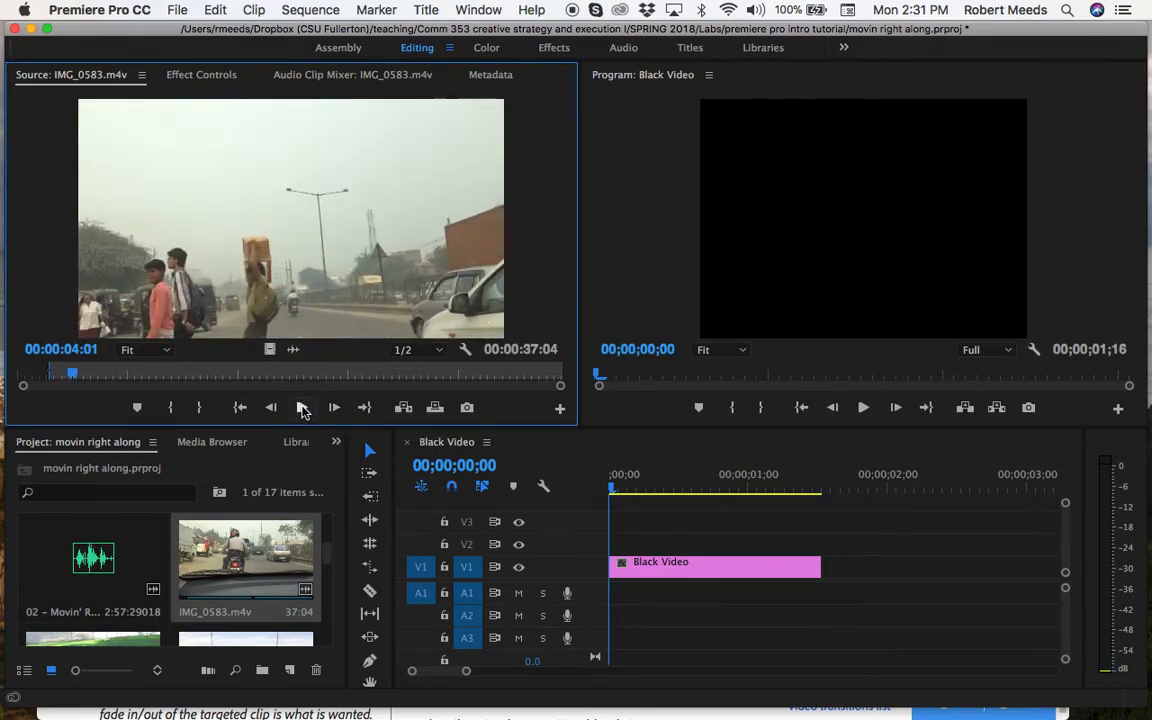
{"action": "left_click", "coordinate": [303, 409]}
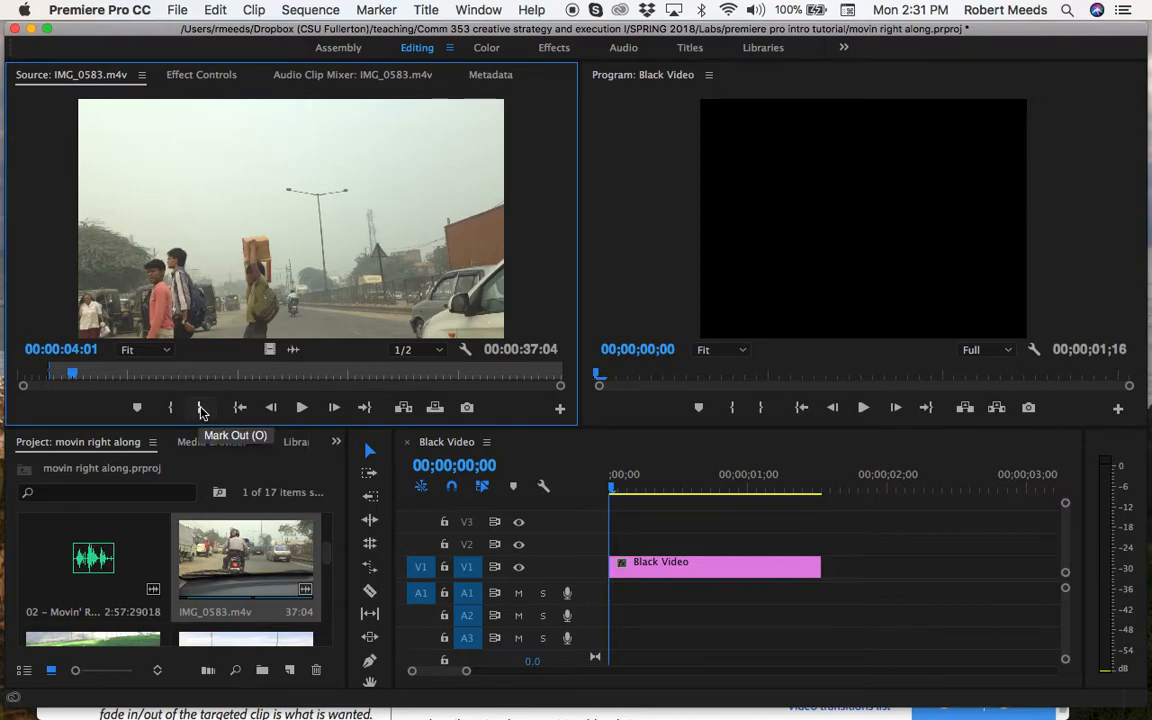
{"action": "left_click", "coordinate": [201, 409]}
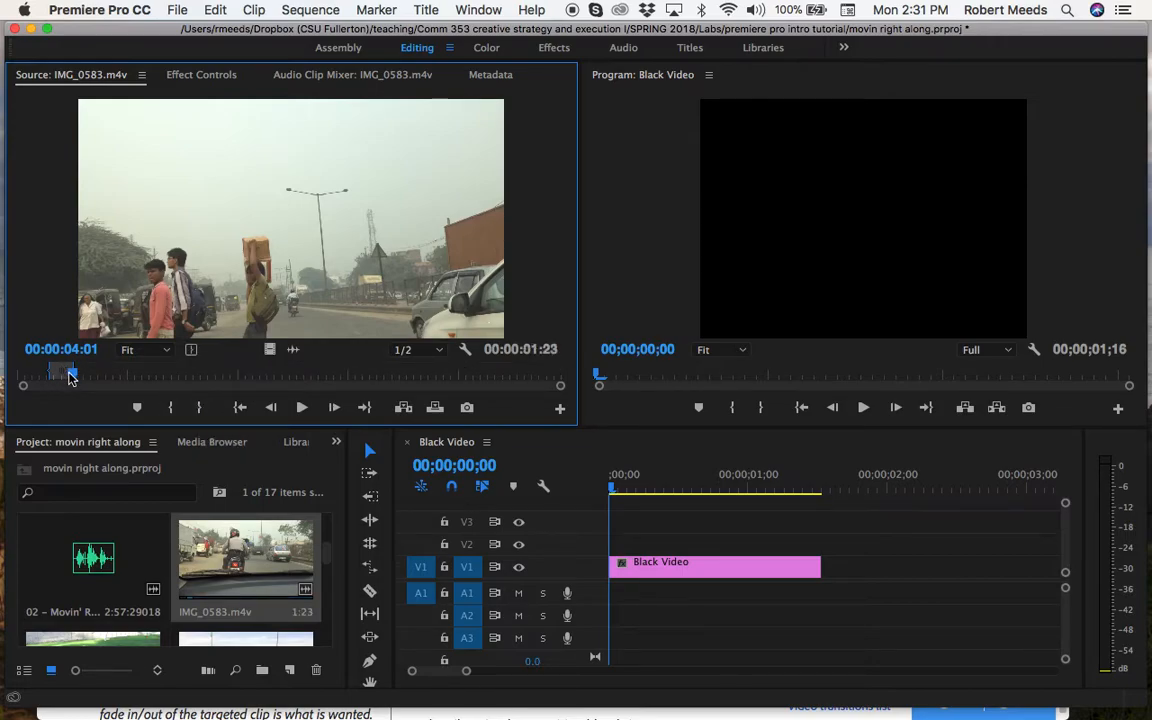
Make a subclip named "horns" from the marked range, keeping trims restricted to the subclip boundaries
{"action": "left_click", "coordinate": [254, 11]}
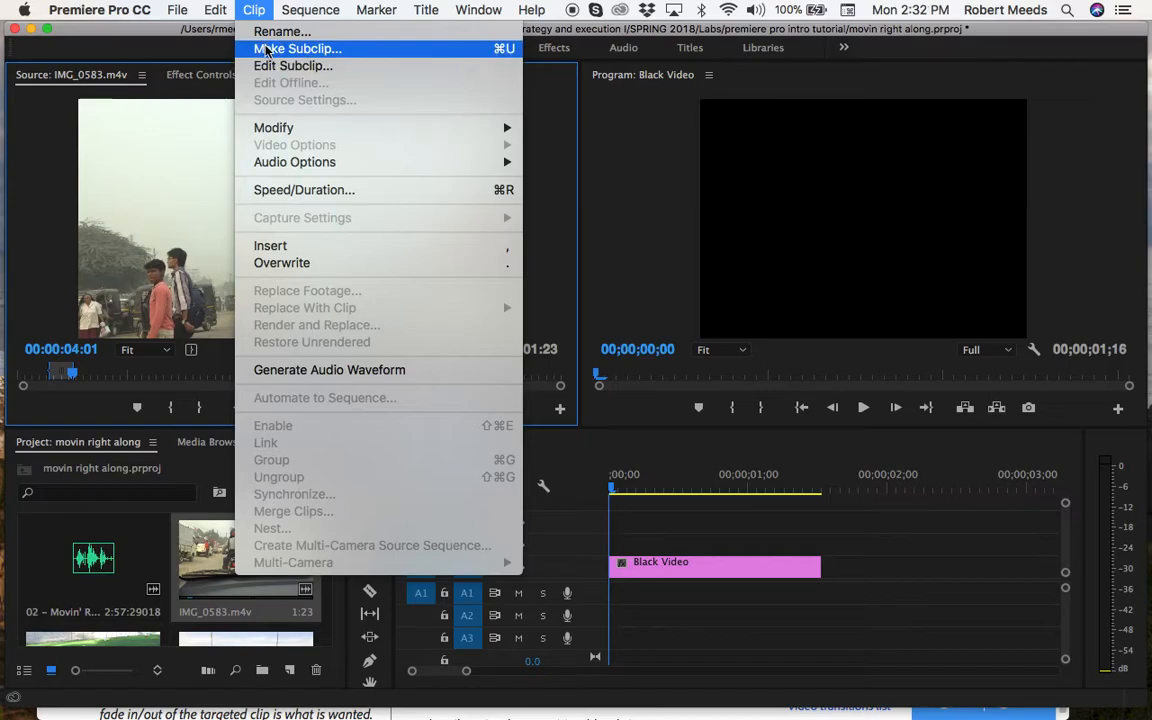
{"action": "left_click", "coordinate": [267, 49]}
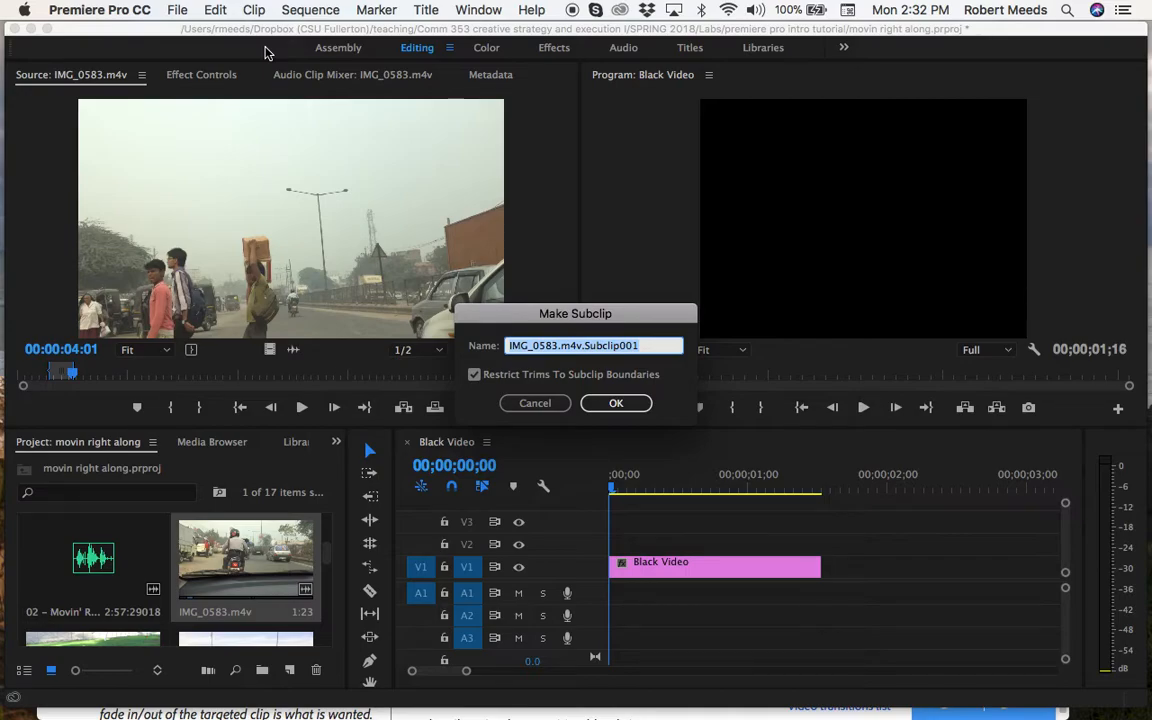
{"action": "type", "text": "horns"}
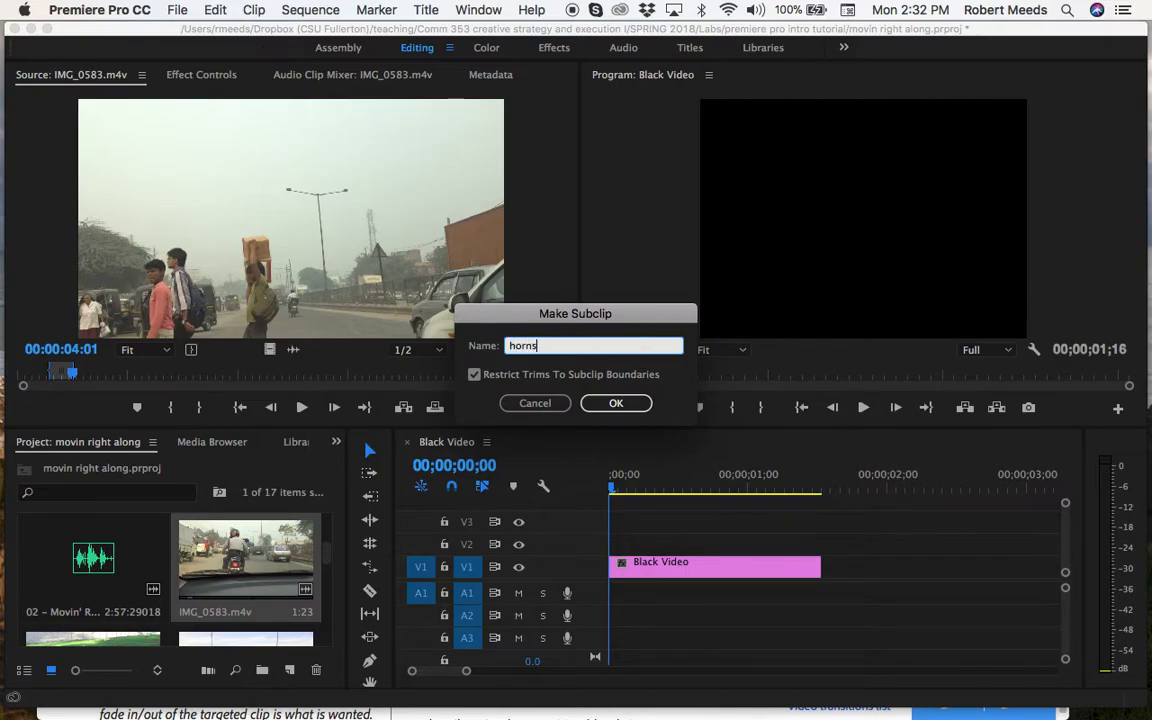
{"action": "key", "text": "Return"}
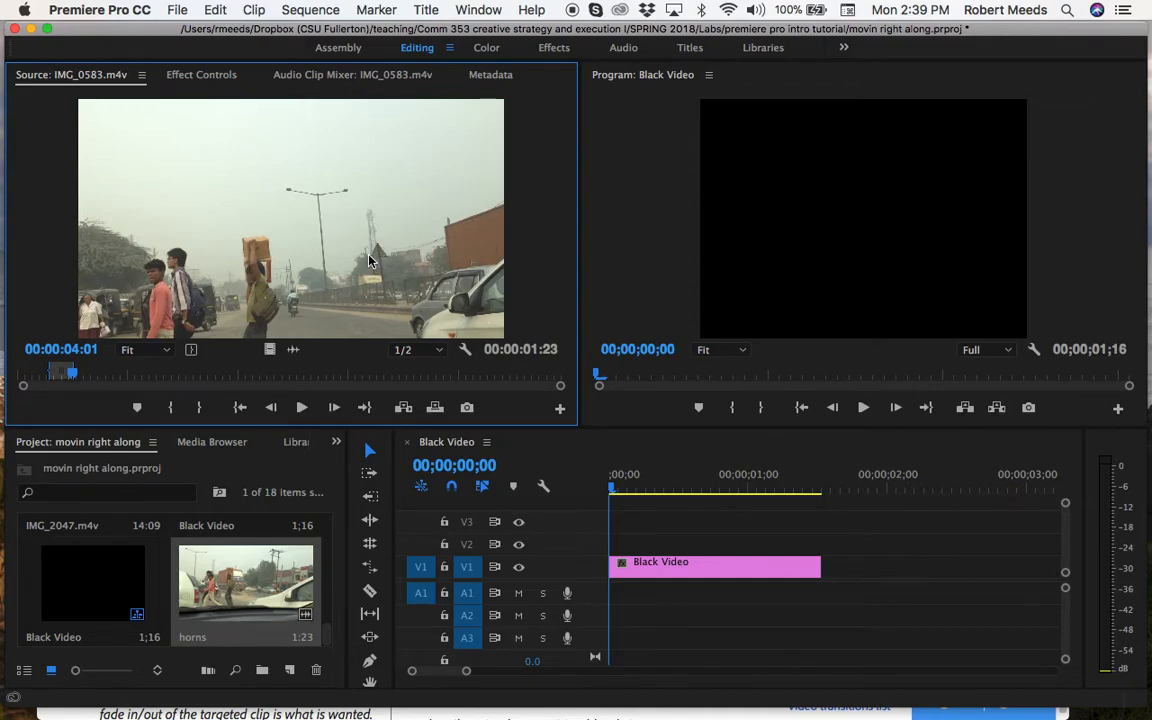
Find the start of the motorcyclist's helmet shot in the source clip and set a new In point at 00:00:11:26
{"action": "left_click", "coordinate": [301, 408]}
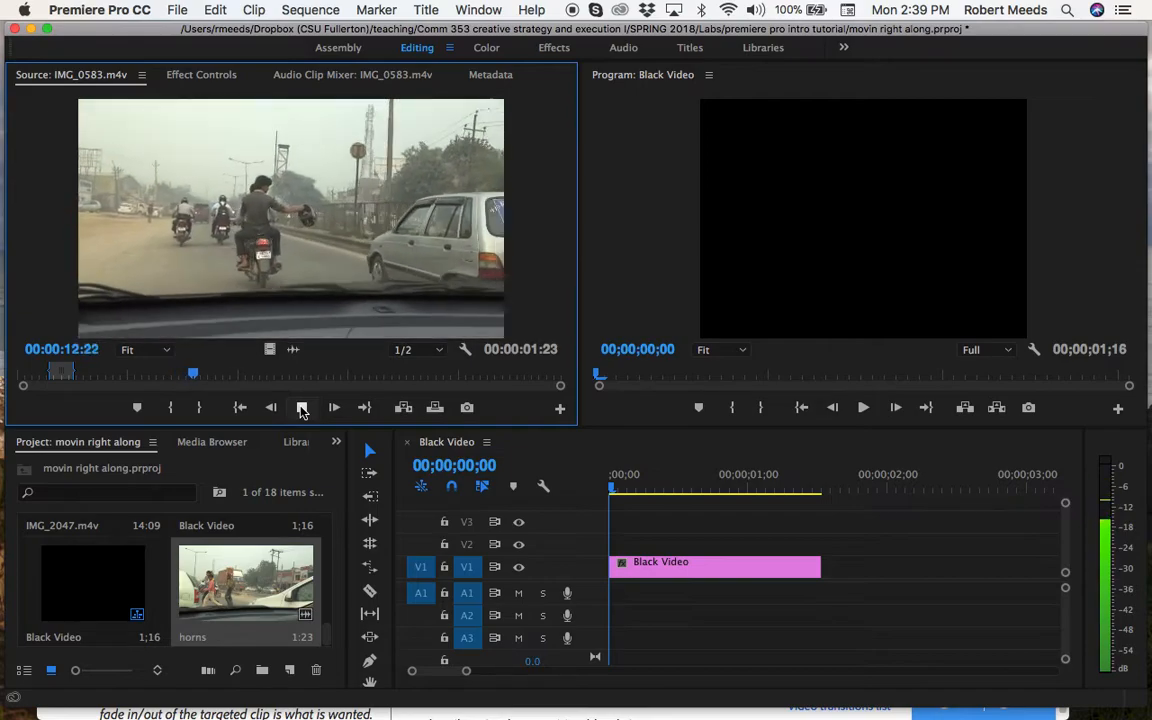
{"action": "left_click", "coordinate": [302, 408]}
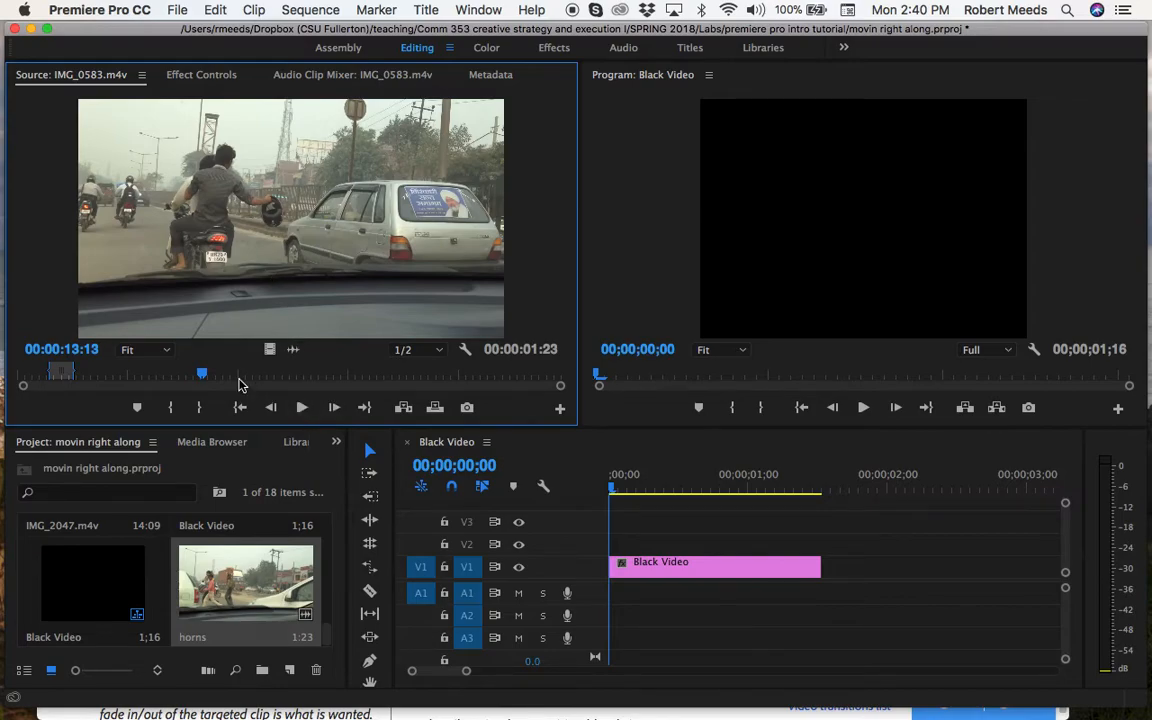
{"action": "left_click_drag", "start_coordinate": [202, 378], "coordinate": [181, 376]}
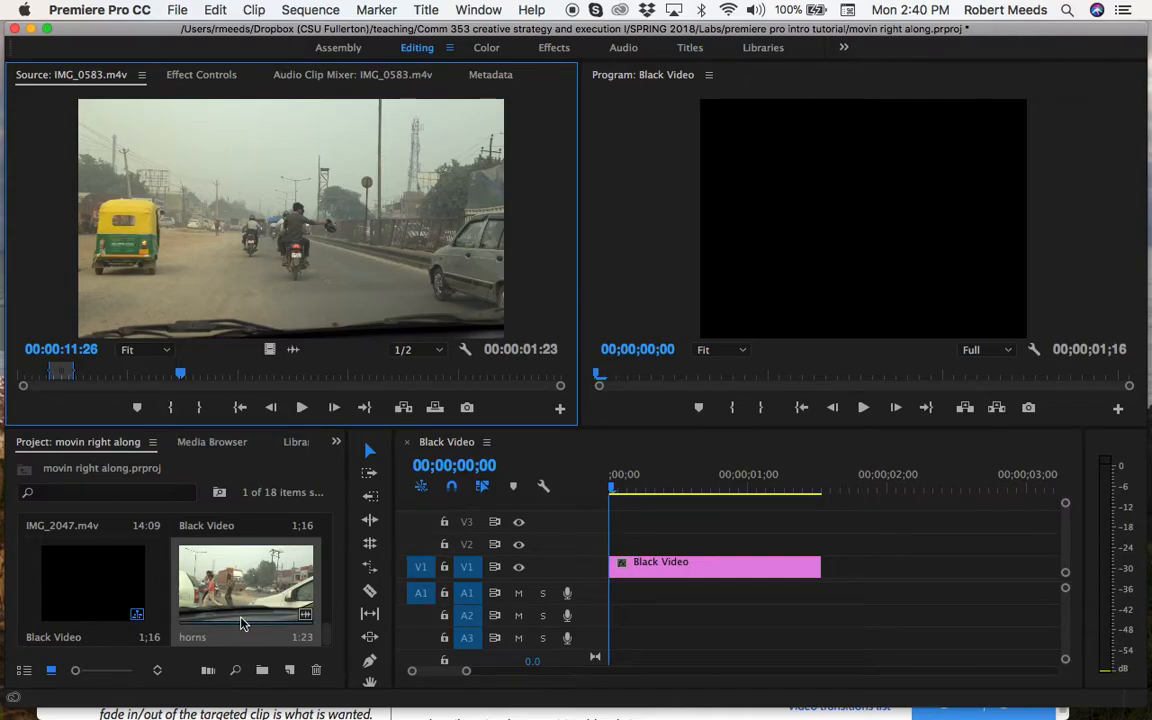
{"action": "left_click", "coordinate": [172, 412]}
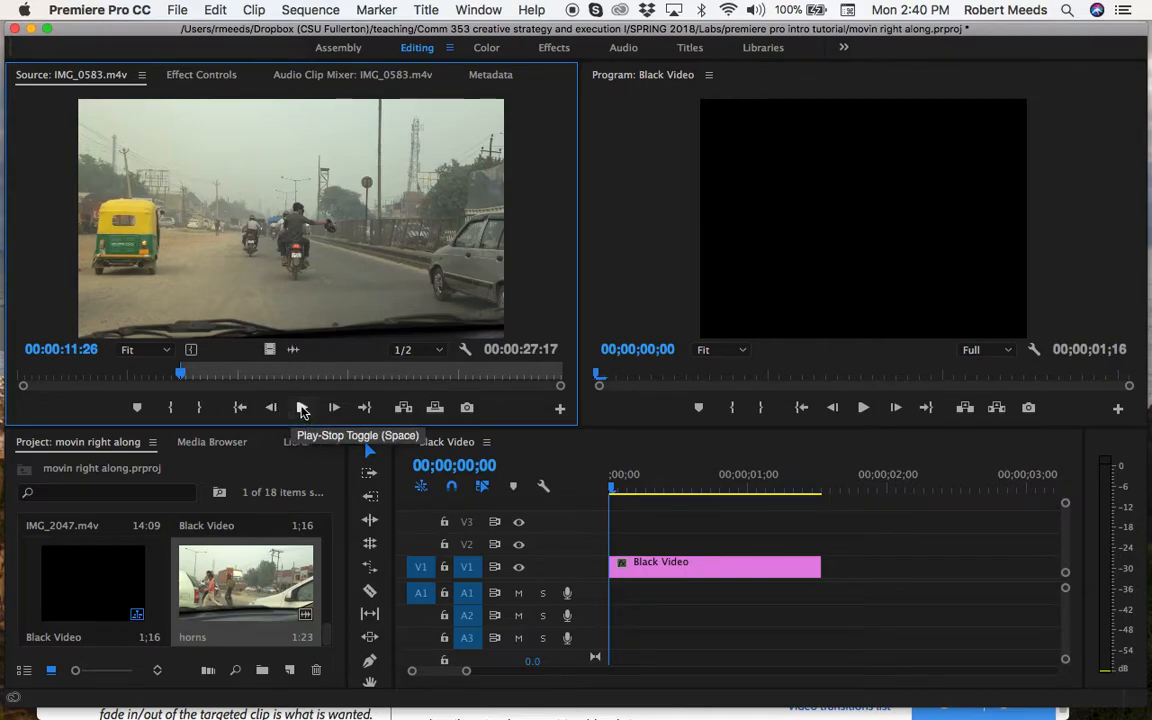
Play the helmet shot through to 00:00:14:21 and set the Out point there
{"action": "left_click", "coordinate": [302, 410]}
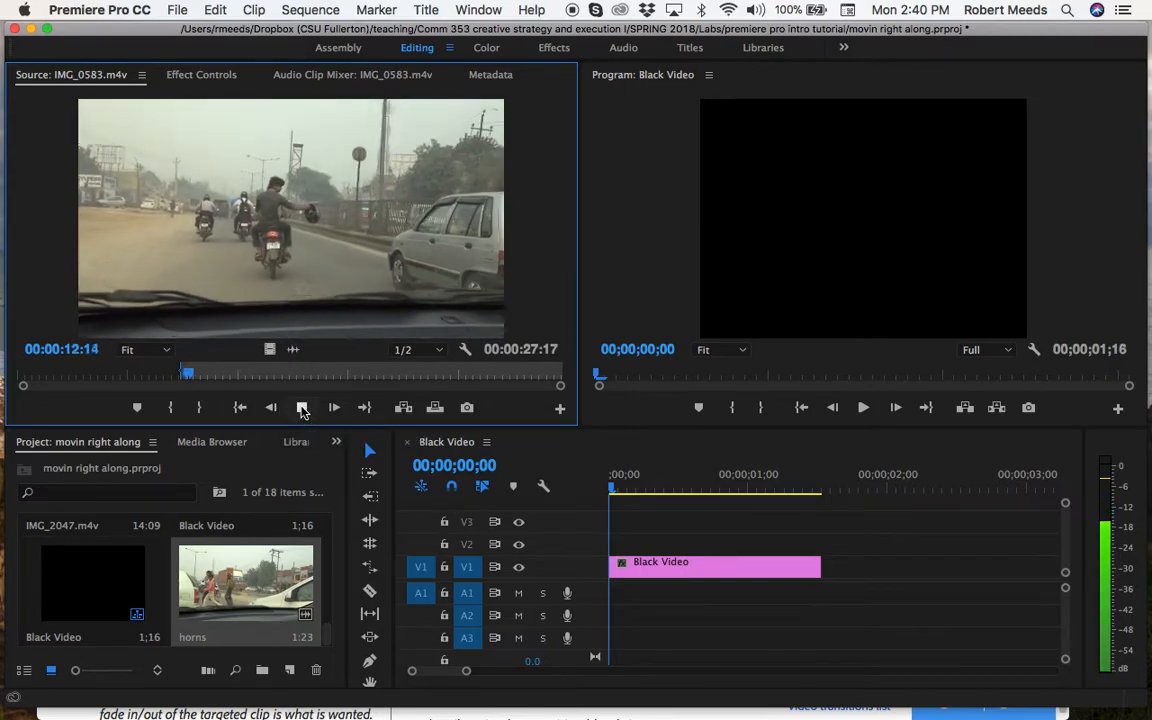
{"action": "left_click", "coordinate": [302, 408]}
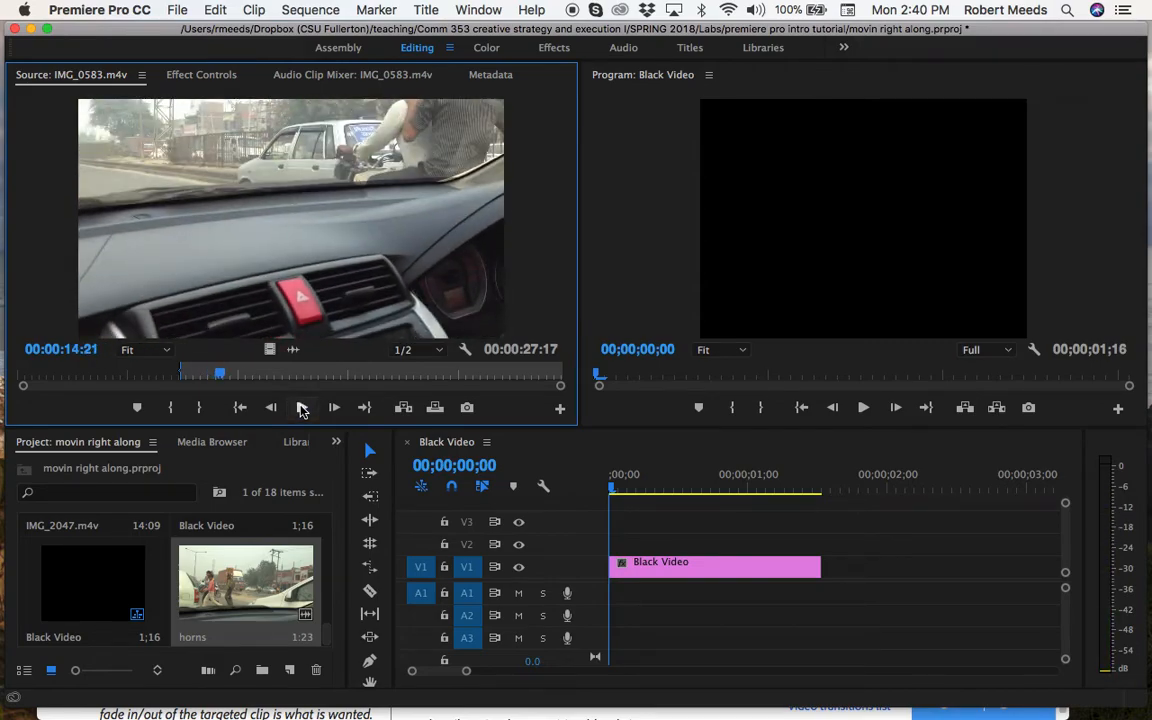
{"action": "left_click", "coordinate": [202, 408]}
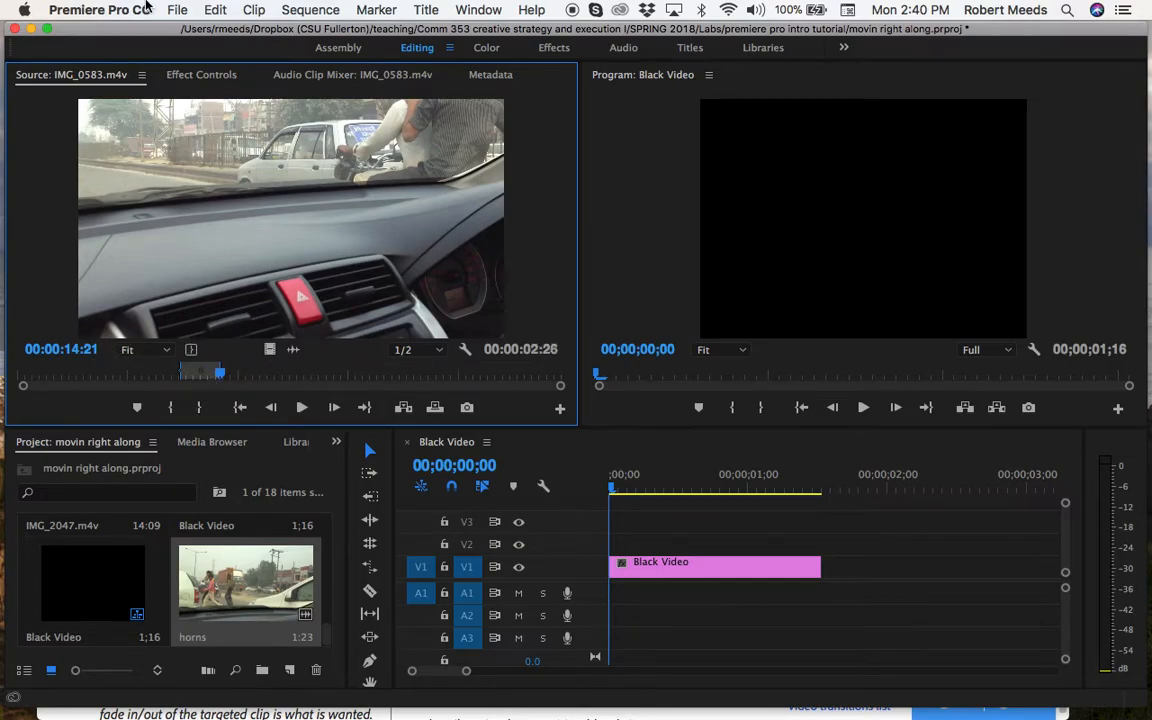
Make a subclip named "helmet" from the marked range, keeping trims restricted to the subclip boundaries
{"action": "left_click", "coordinate": [255, 10]}
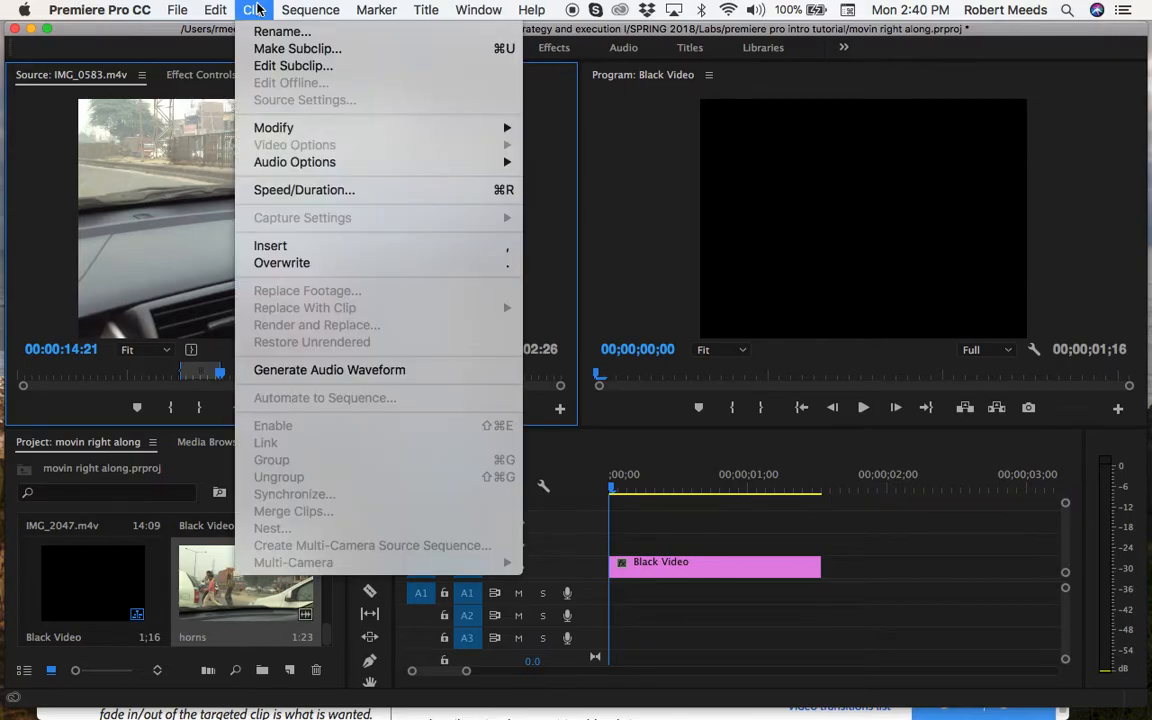
{"action": "left_click", "coordinate": [270, 49]}
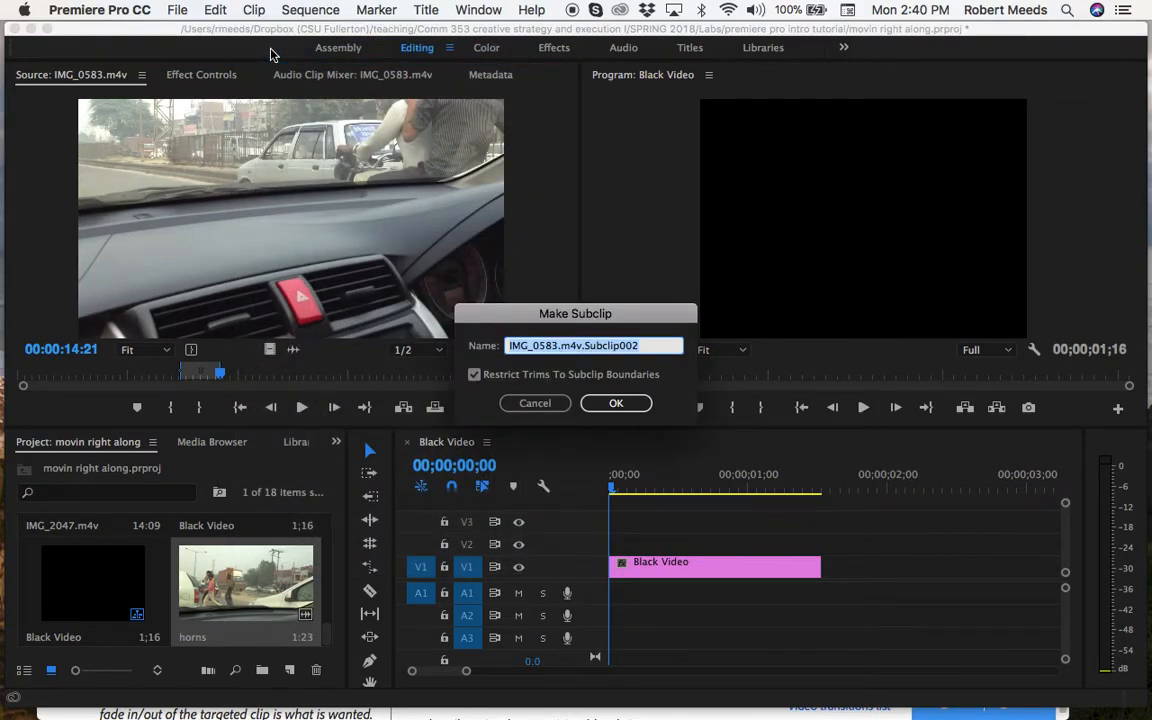
{"action": "type", "text": "helmet"}
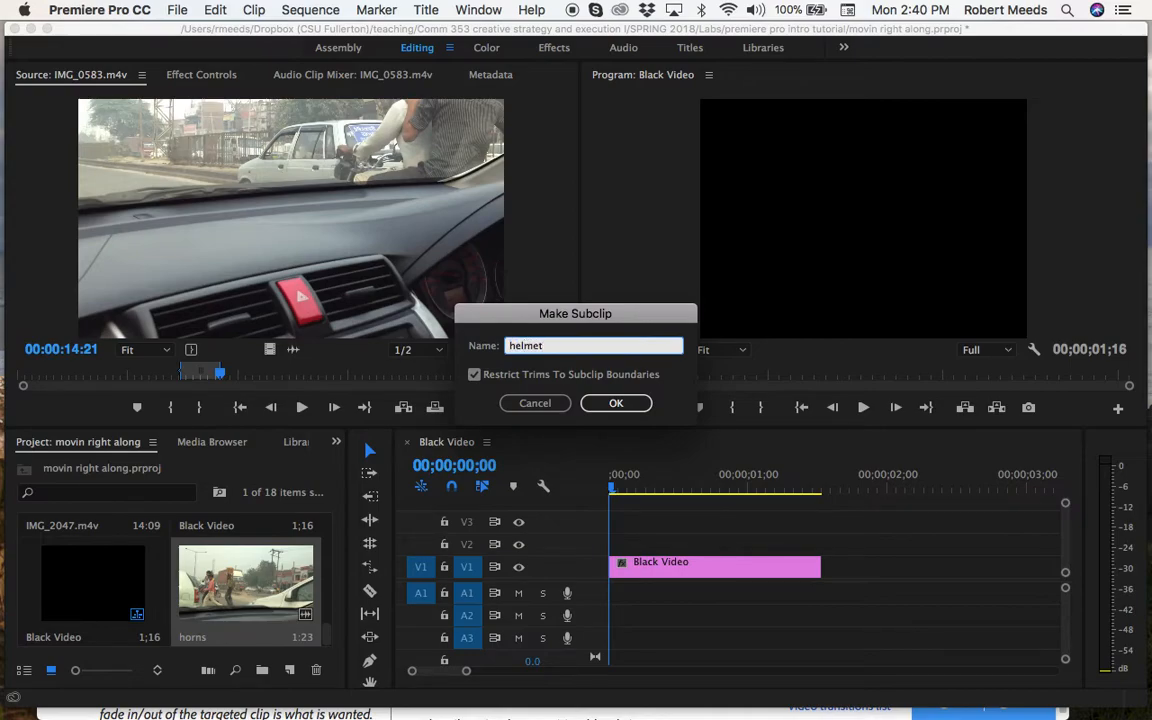
{"action": "key", "text": "Return"}
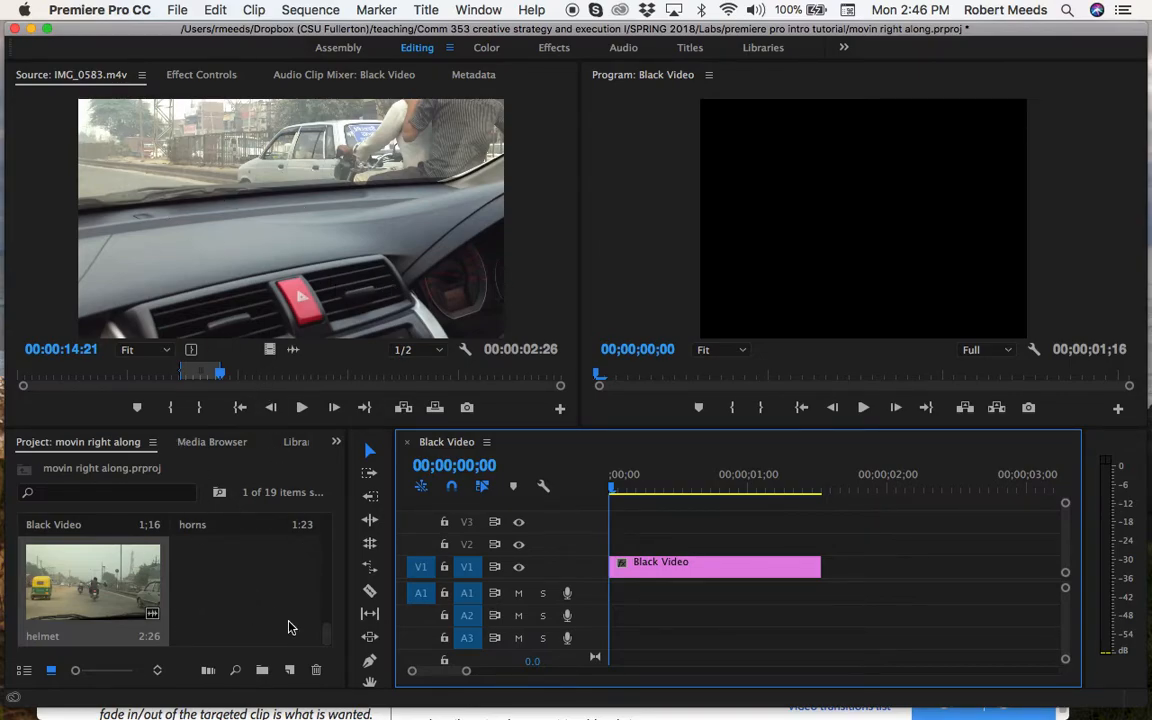
Place the horns subclip on track V1 directly after the Black Video clip
{"action": "scroll", "coordinate": [327, 628], "scroll_direction": "up", "scroll_amount": 2}
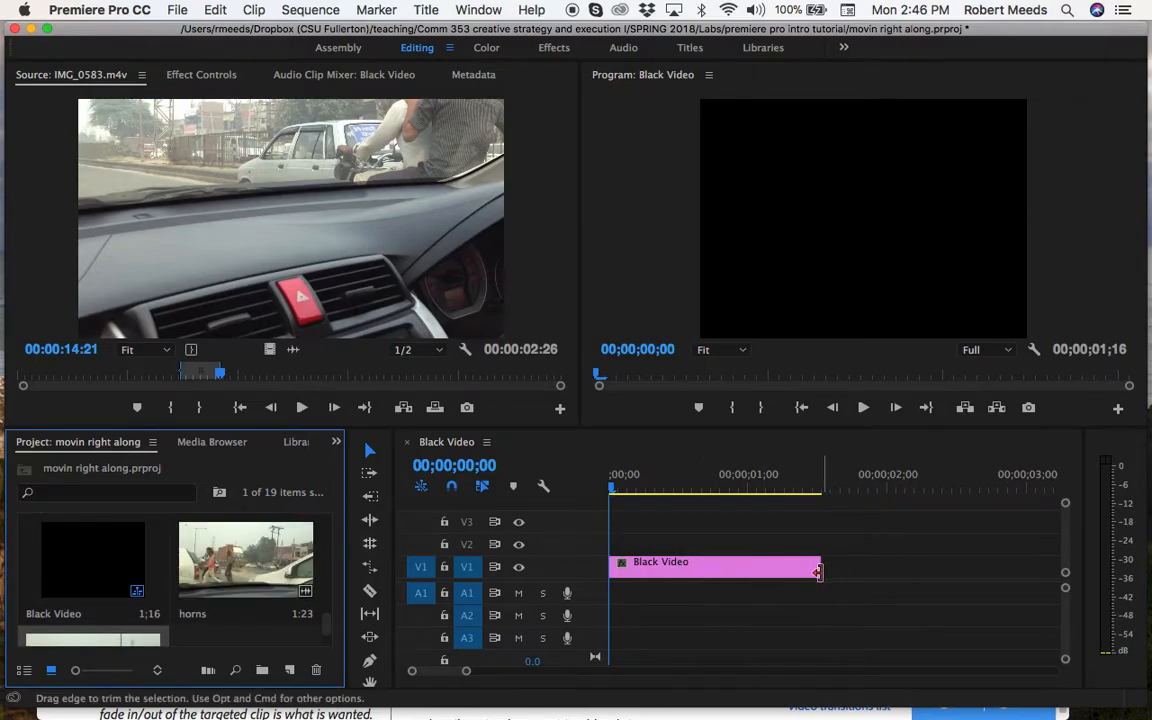
{"action": "left_click_drag", "start_coordinate": [281, 562], "coordinate": [830, 564]}
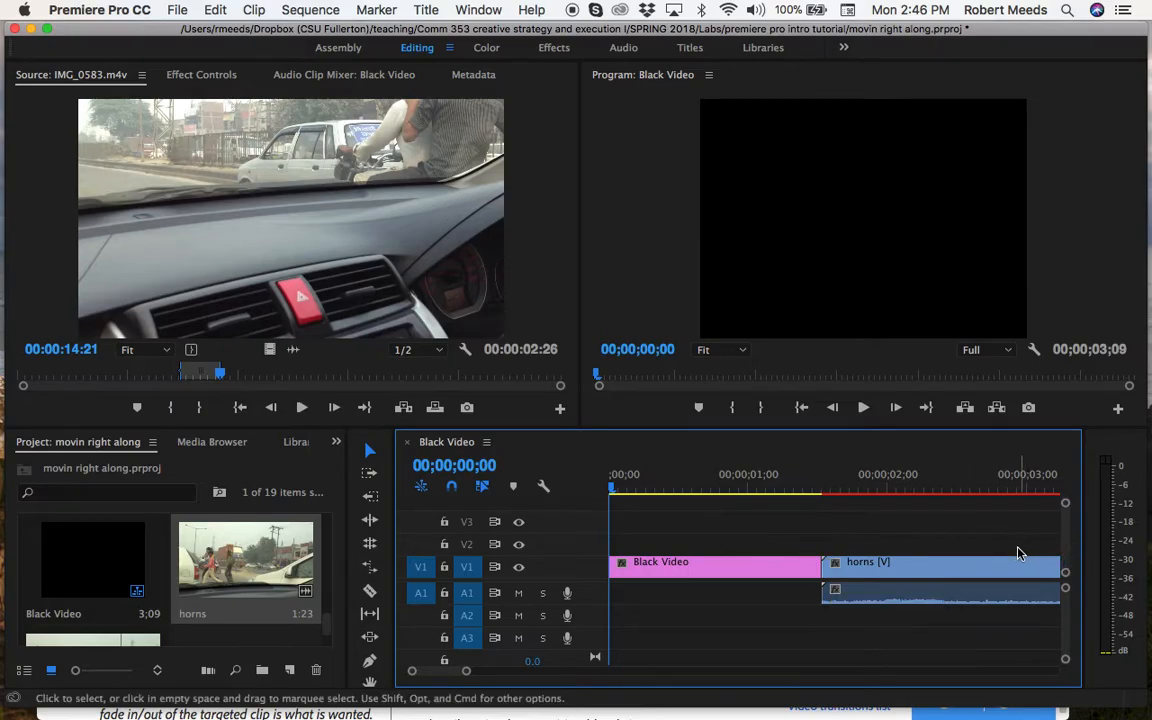
{"action": "scroll", "coordinate": [1018, 548], "scroll_direction": "right", "scroll_amount": 4}
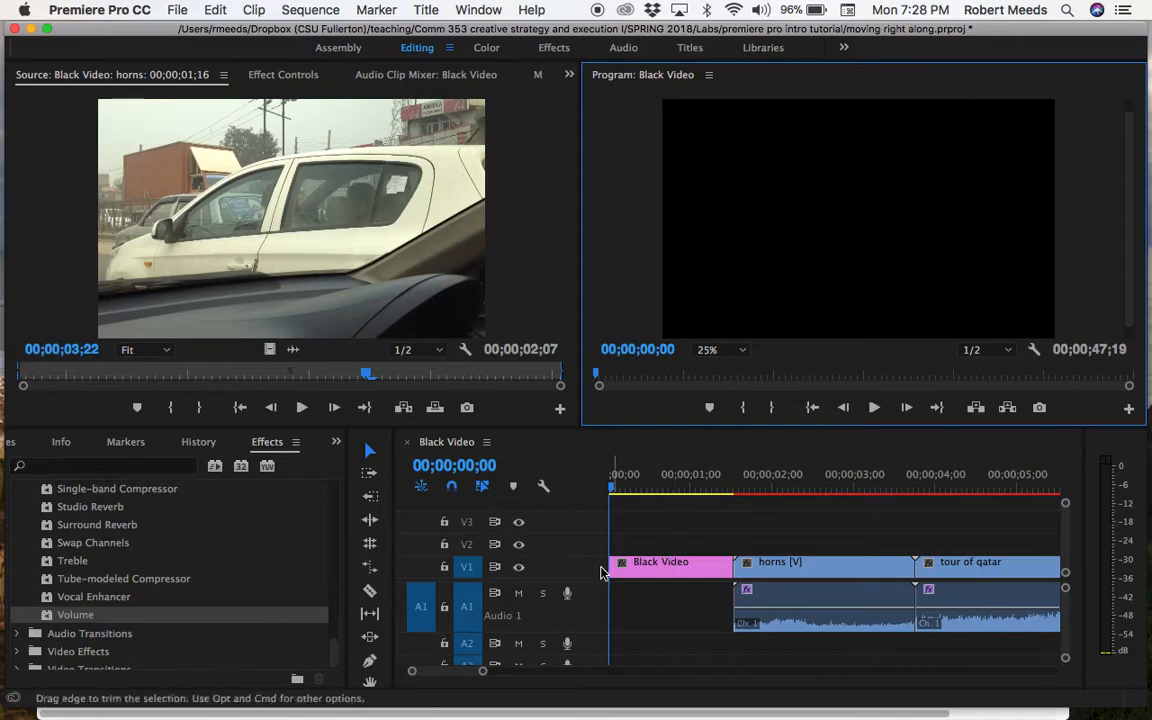
Preview the sequence by playing and scrubbing to the end of the cub plane clip, and return the playhead to the start
{"action": "left_click", "coordinate": [873, 408]}
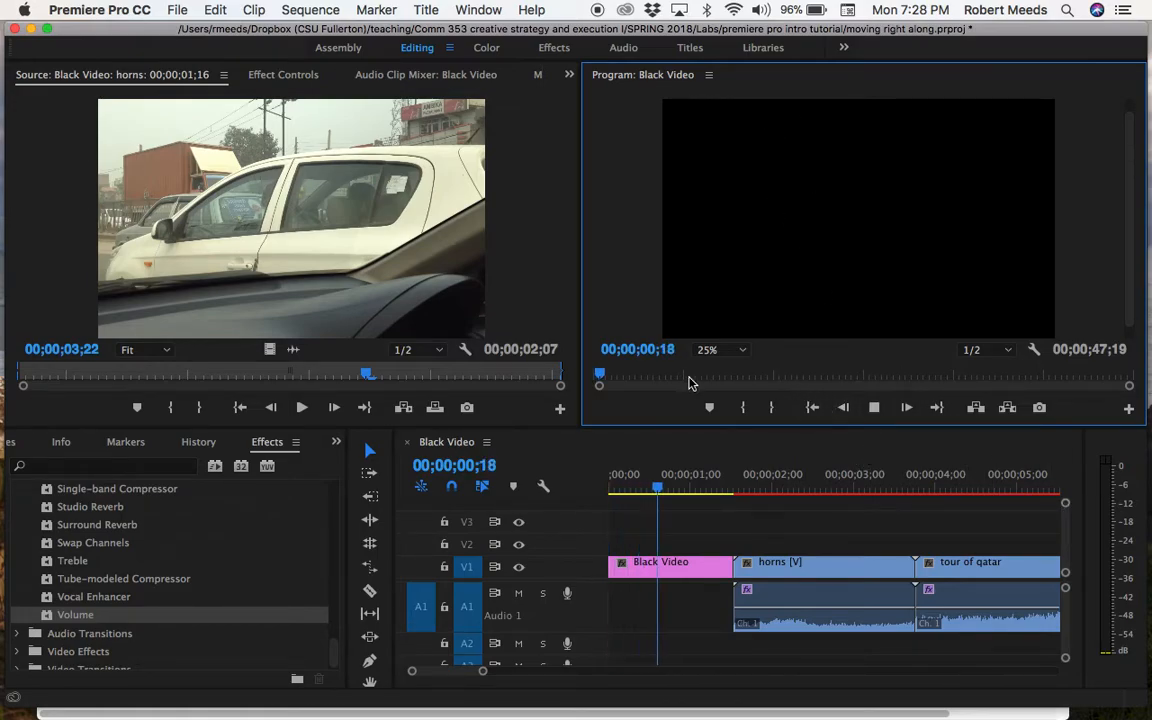
{"action": "left_click_drag", "start_coordinate": [617, 374], "coordinate": [812, 388]}
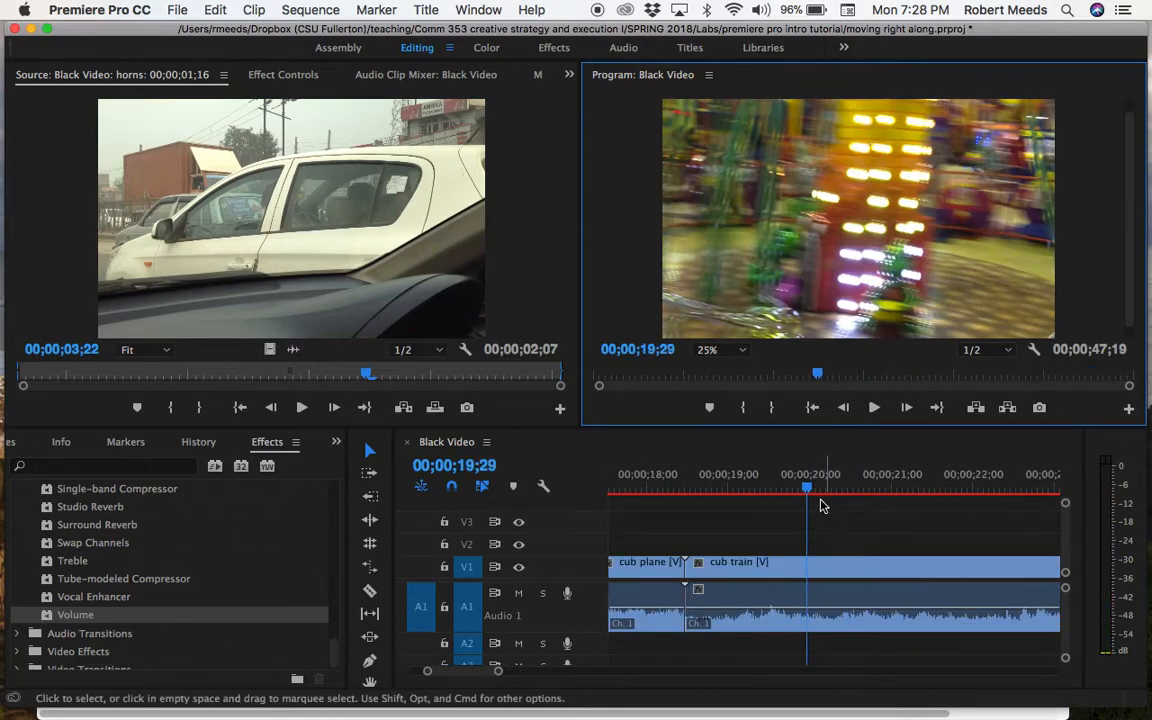
{"action": "left_click_drag", "start_coordinate": [809, 491], "coordinate": [720, 488]}
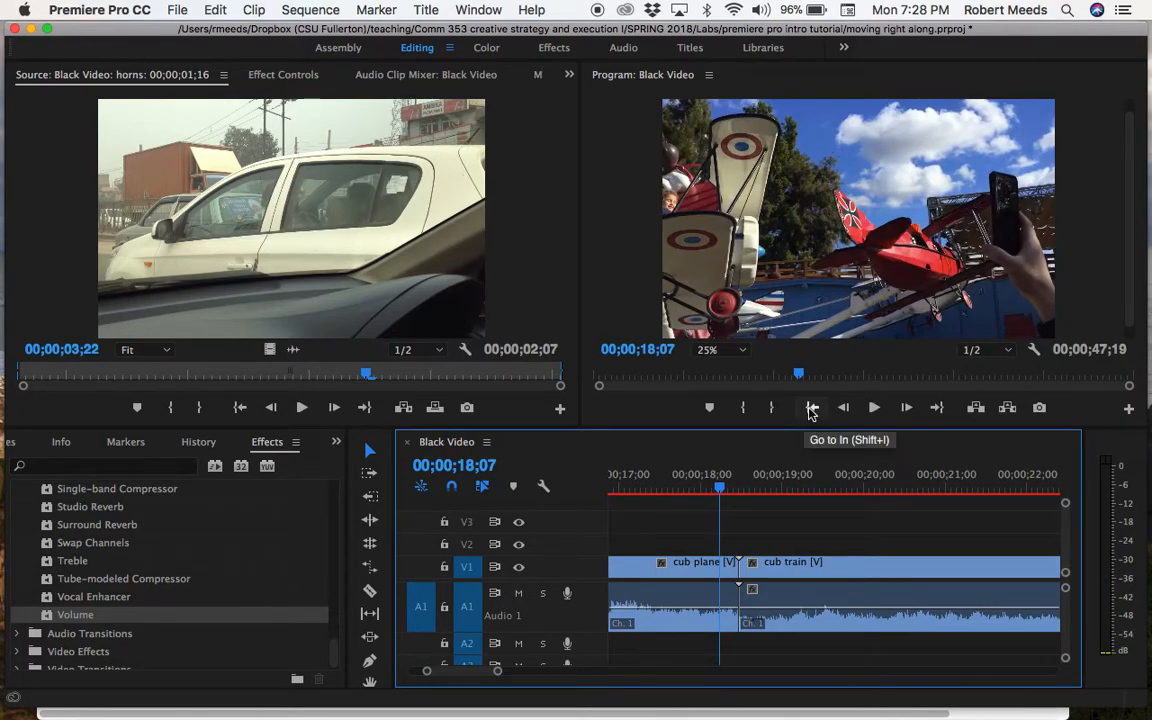
{"action": "left_click", "coordinate": [812, 409]}
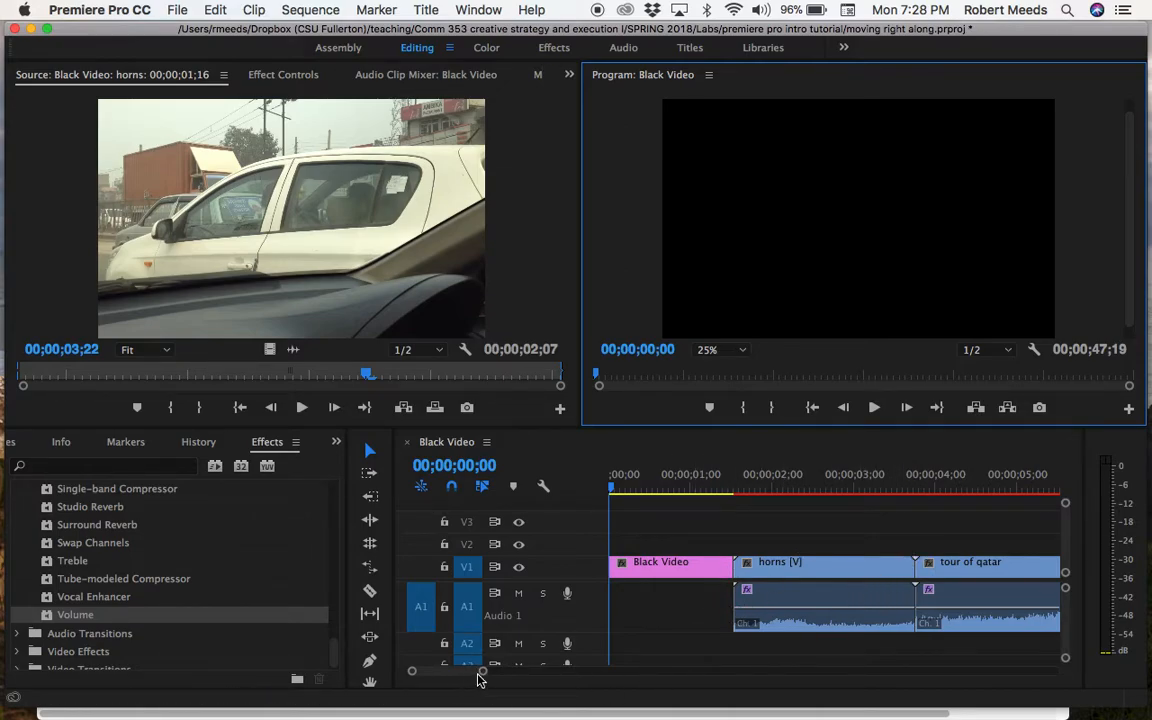
Select the horns clip in the sequence and increase the height of audio track A1
{"action": "mouse_move", "coordinate": [484, 678]}
{"action": "left_mouse_down"}
{"action": "mouse_move", "coordinate": [623, 692]}
{"action": "mouse_move", "coordinate": [526, 684]}
{"action": "left_mouse_up"}
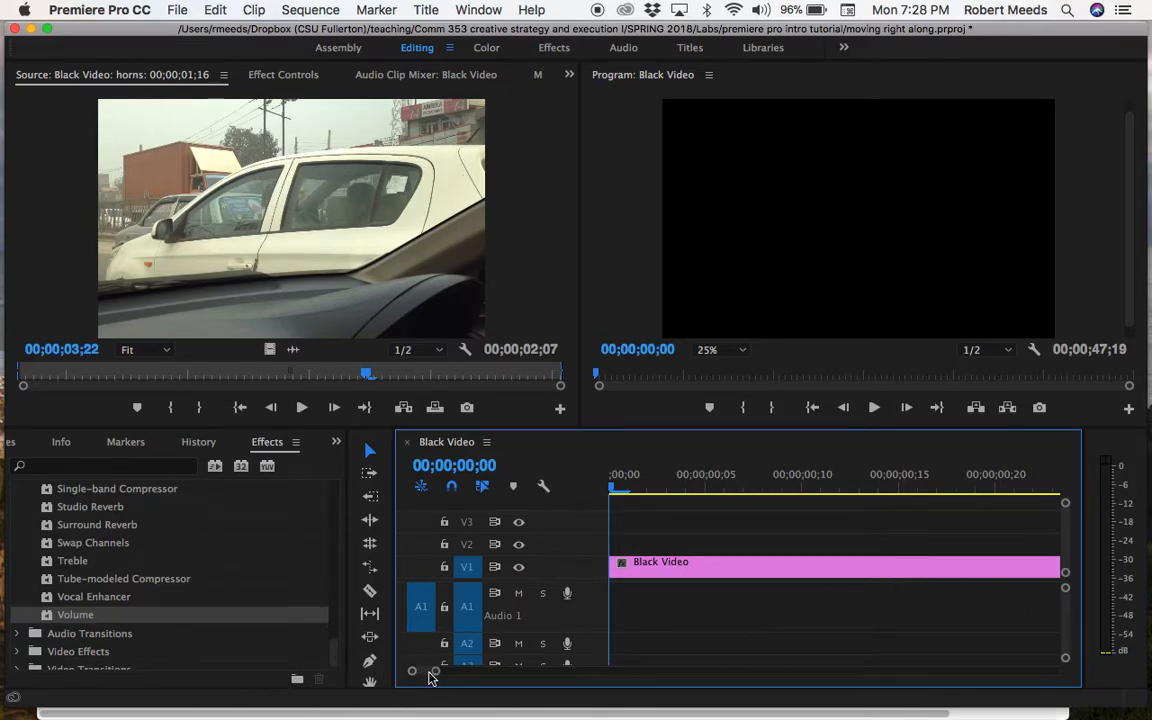
{"action": "left_click_drag", "start_coordinate": [433, 675], "coordinate": [471, 677]}
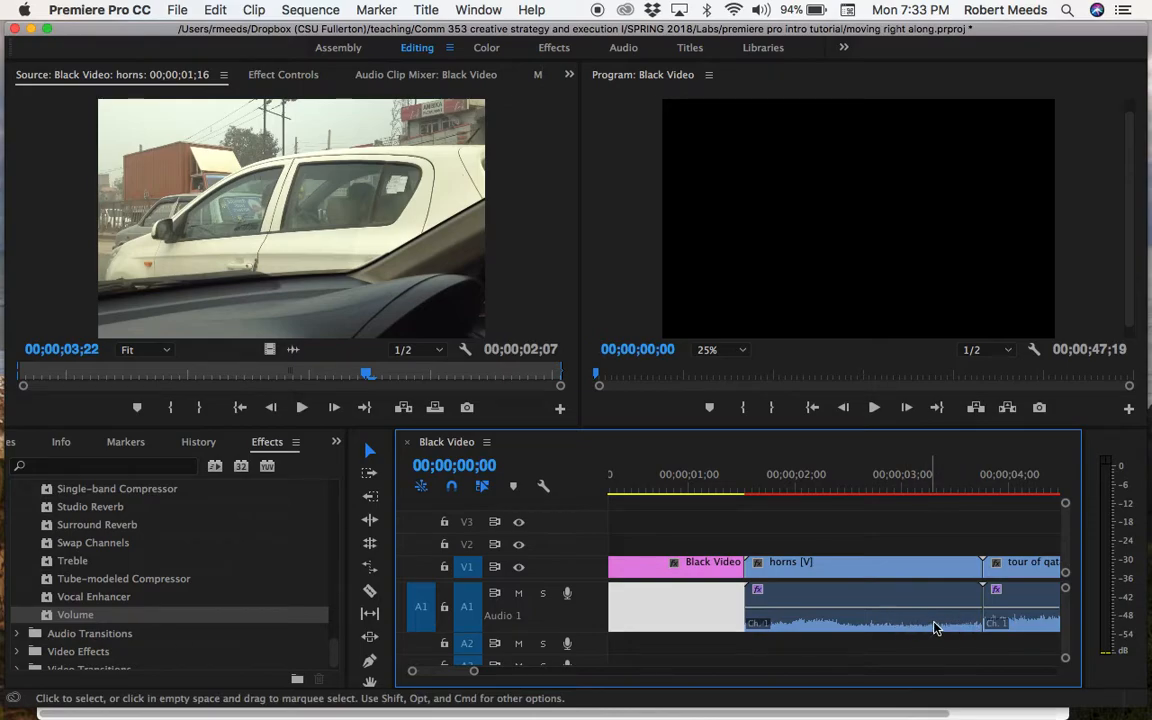
{"action": "scroll", "coordinate": [931, 623], "scroll_direction": "right", "scroll_amount": 10}
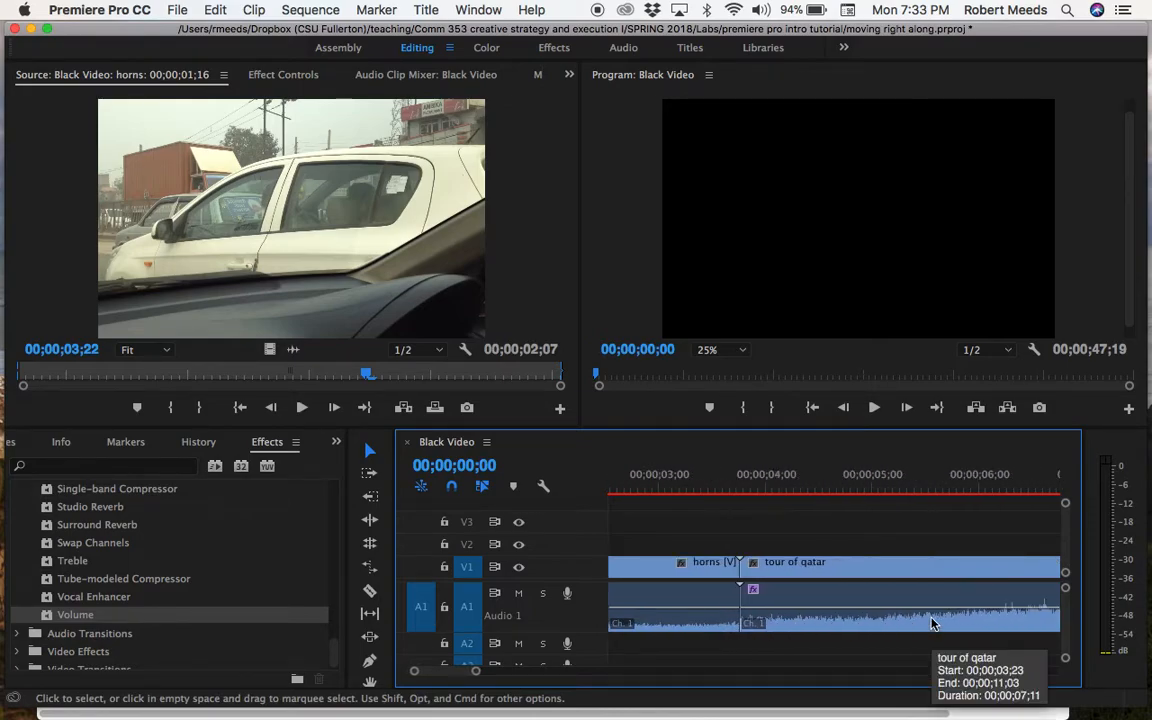
{"action": "scroll", "coordinate": [931, 623], "scroll_direction": "right", "scroll_amount": 5}
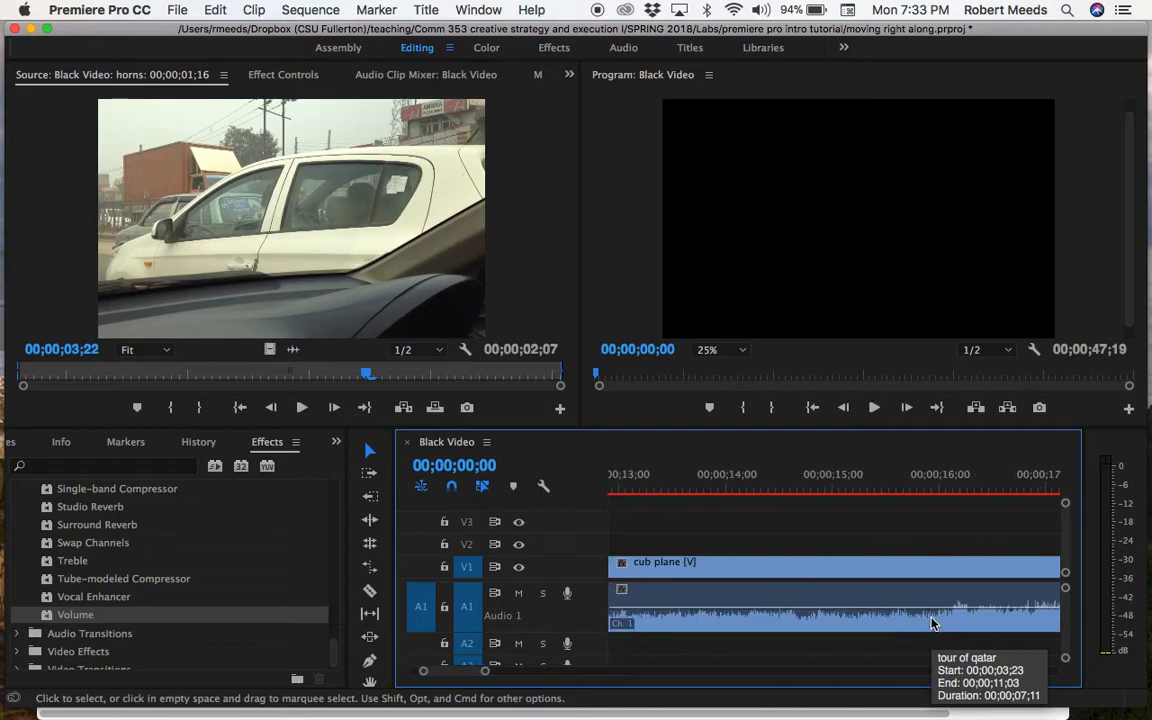
{"action": "scroll", "coordinate": [931, 623], "scroll_direction": "left", "scroll_amount": 10}
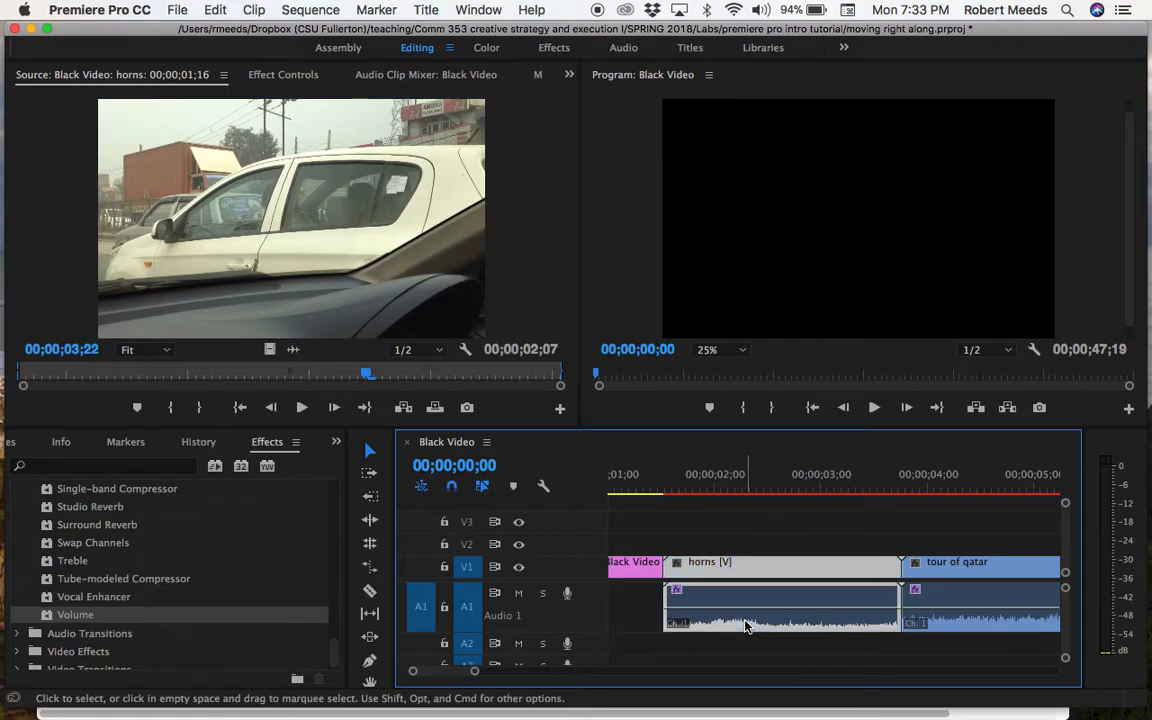
{"action": "left_click", "coordinate": [706, 612]}
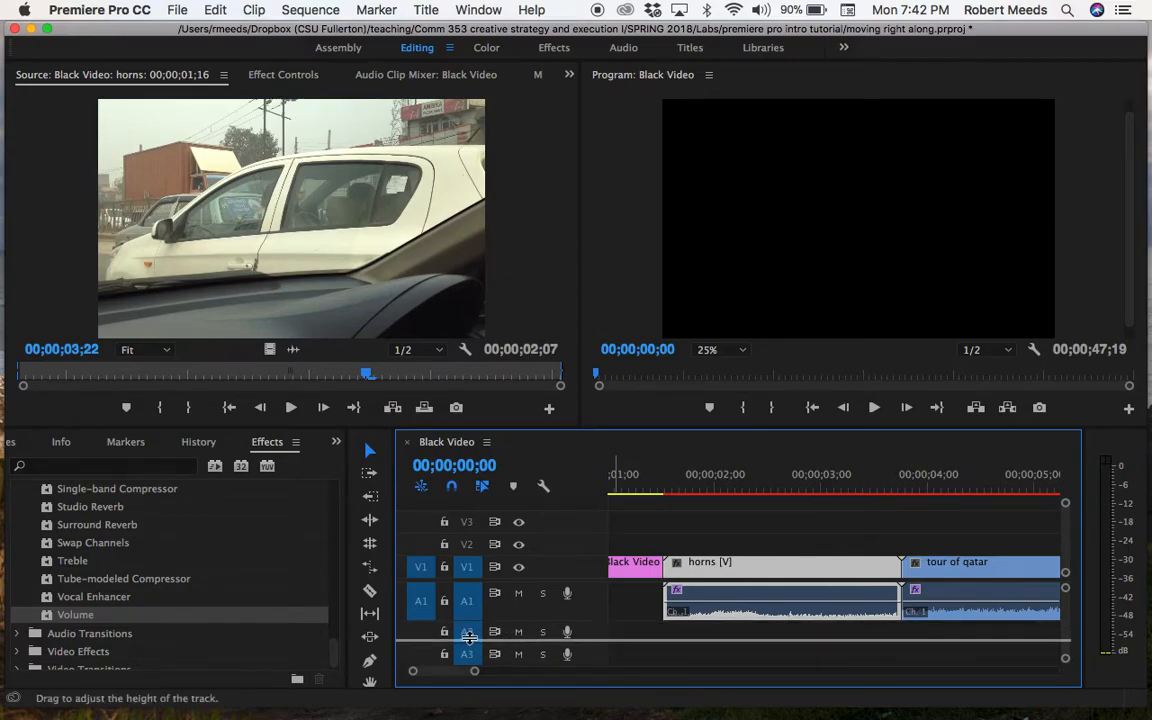
{"action": "left_click_drag", "start_coordinate": [469, 639], "coordinate": [469, 640]}
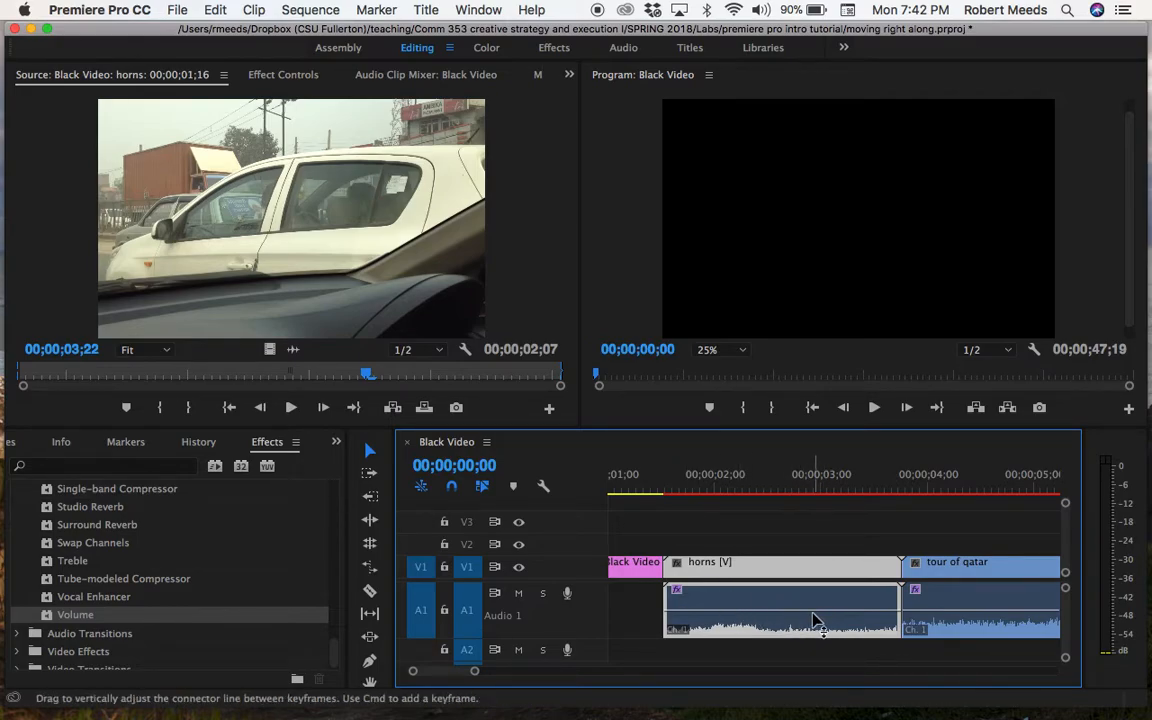
Add four volume keyframes near the end of the horns clip's audio with the Pen tool, lowering them progressively to fade out the sound
{"action": "left_click", "coordinate": [370, 662]}
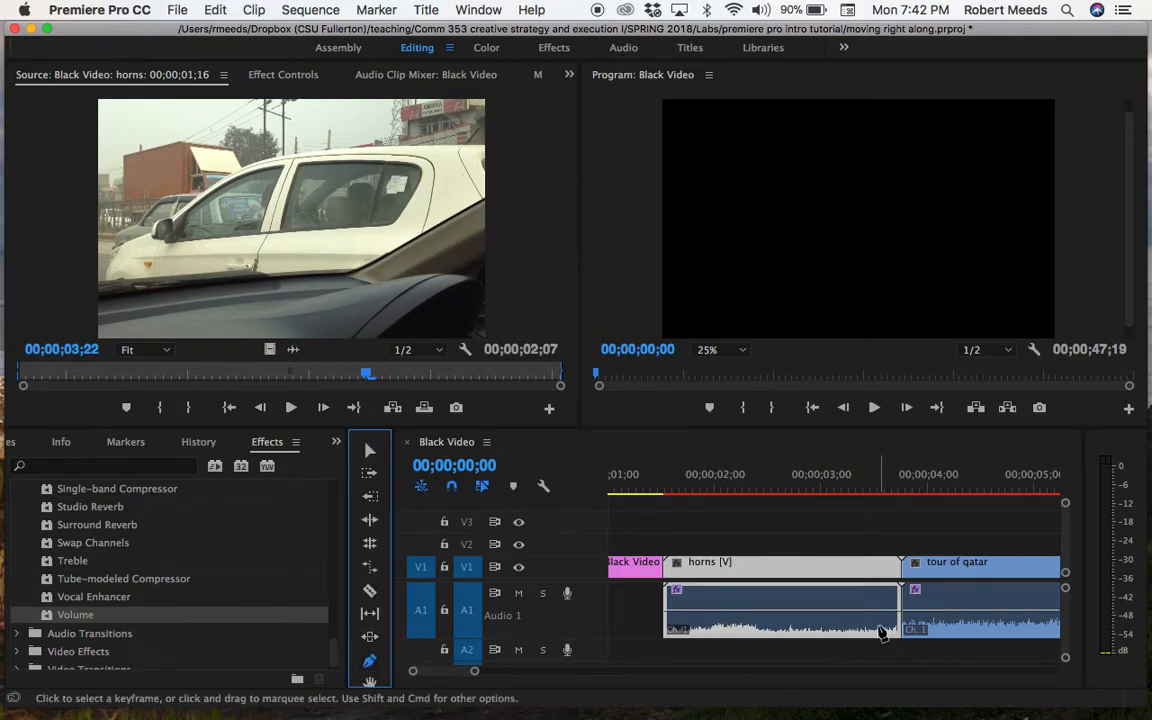
{"action": "left_click", "coordinate": [816, 612]}
{"action": "left_click", "coordinate": [848, 611]}
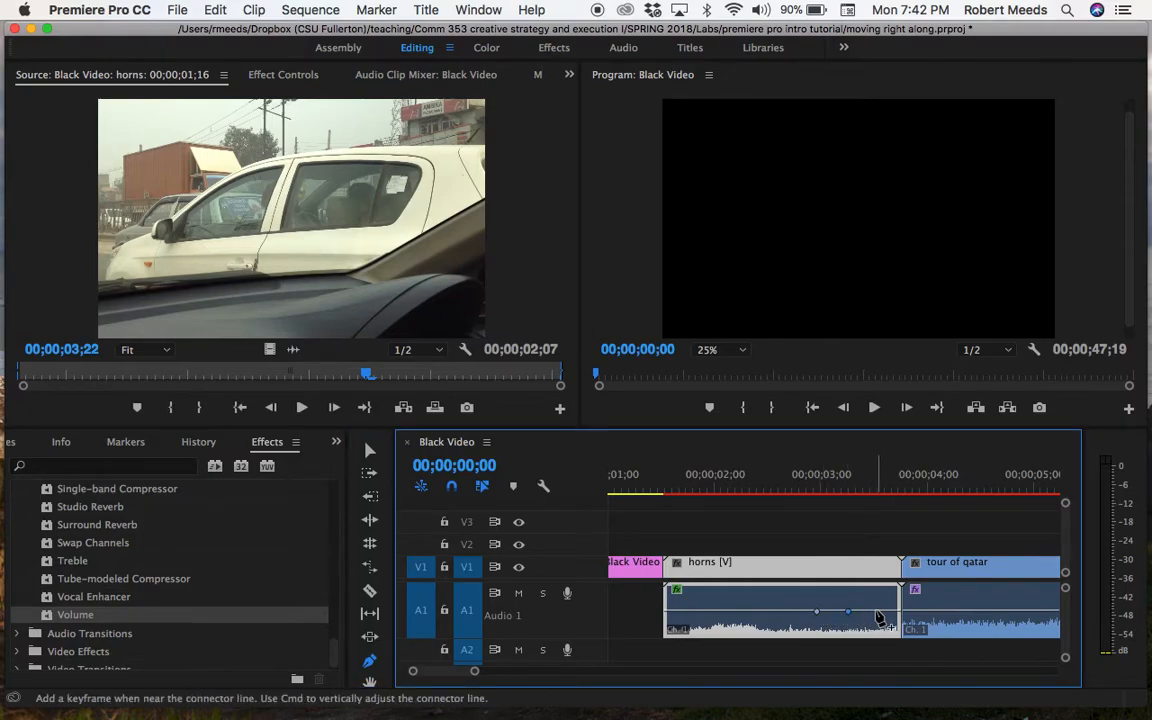
{"action": "left_click", "coordinate": [875, 611]}
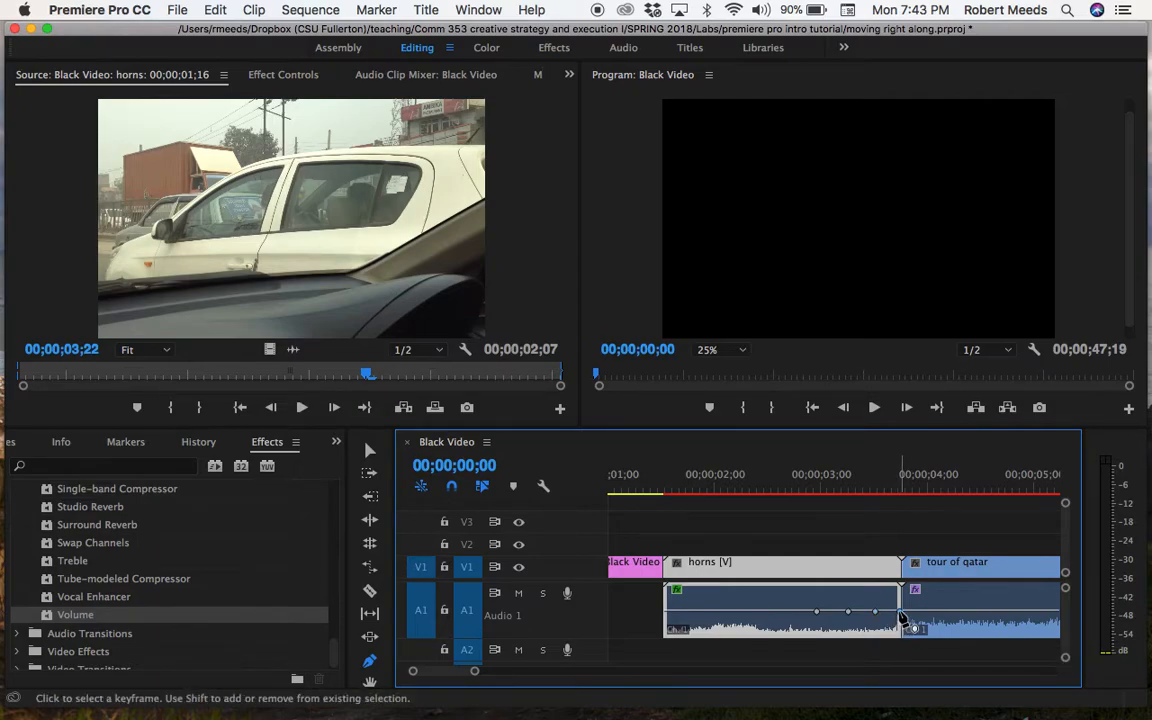
{"action": "left_click_drag", "start_coordinate": [899, 611], "coordinate": [816, 615]}
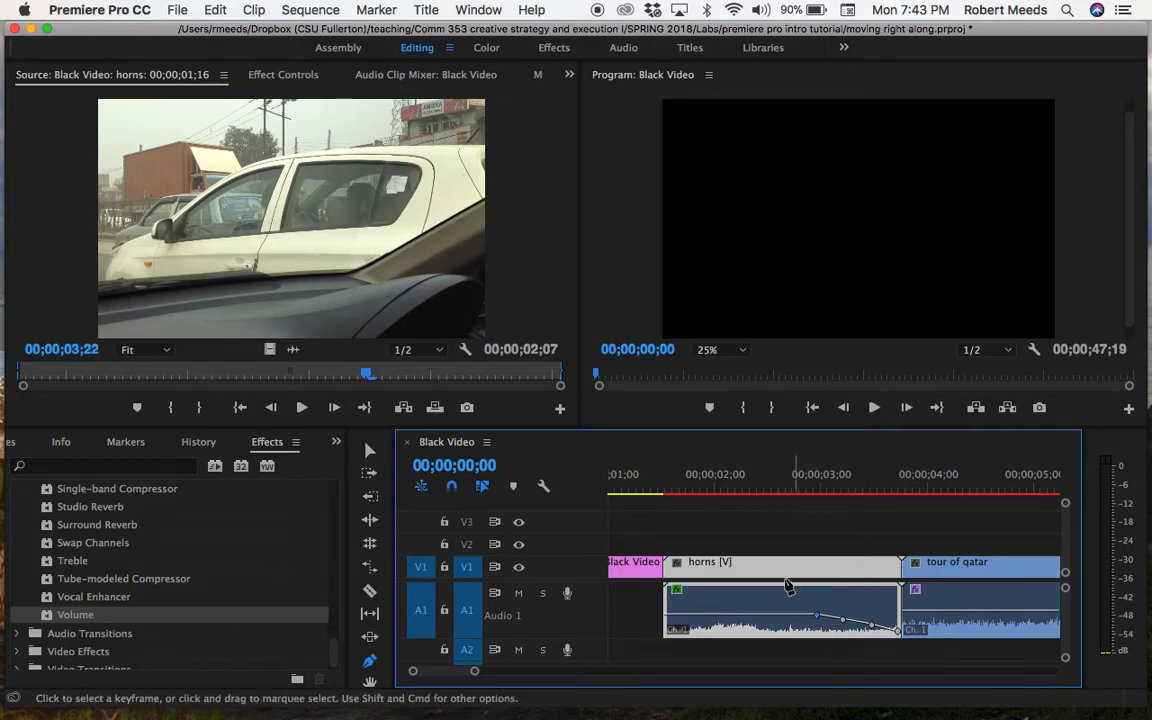
Play the sequence through the horns fade-out into the tour of qatar clip, and move the playhead back to 00;00;03;19
{"action": "left_click", "coordinate": [874, 407]}
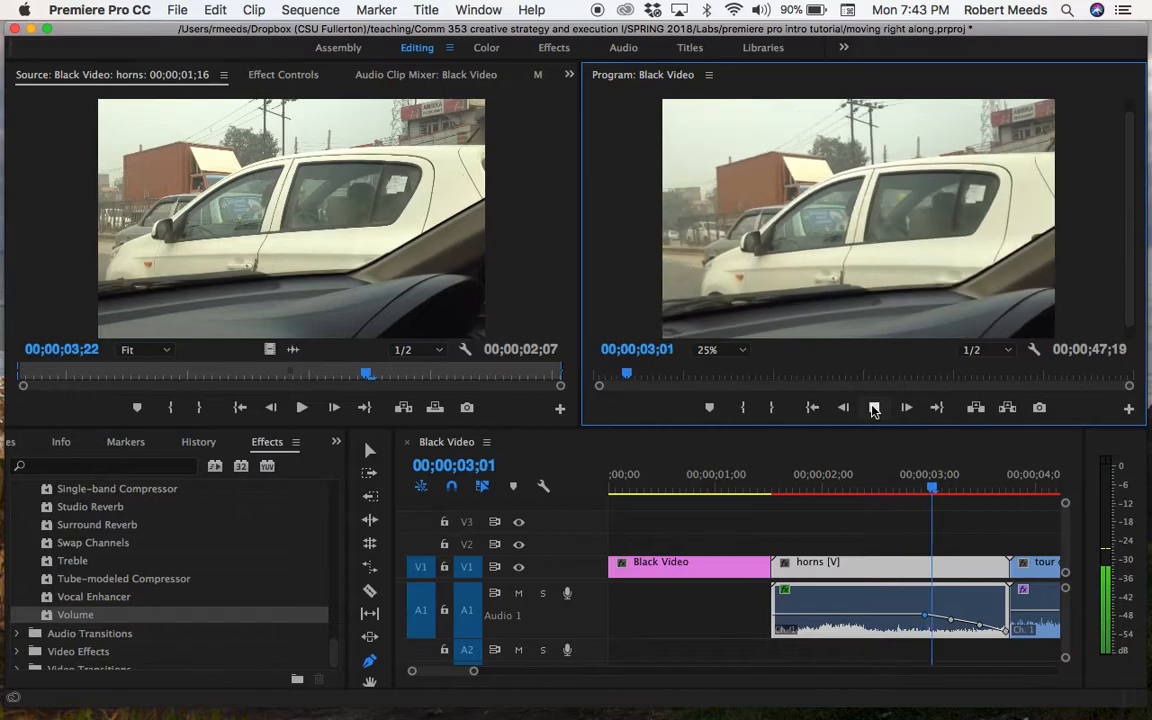
{"action": "left_click", "coordinate": [877, 410]}
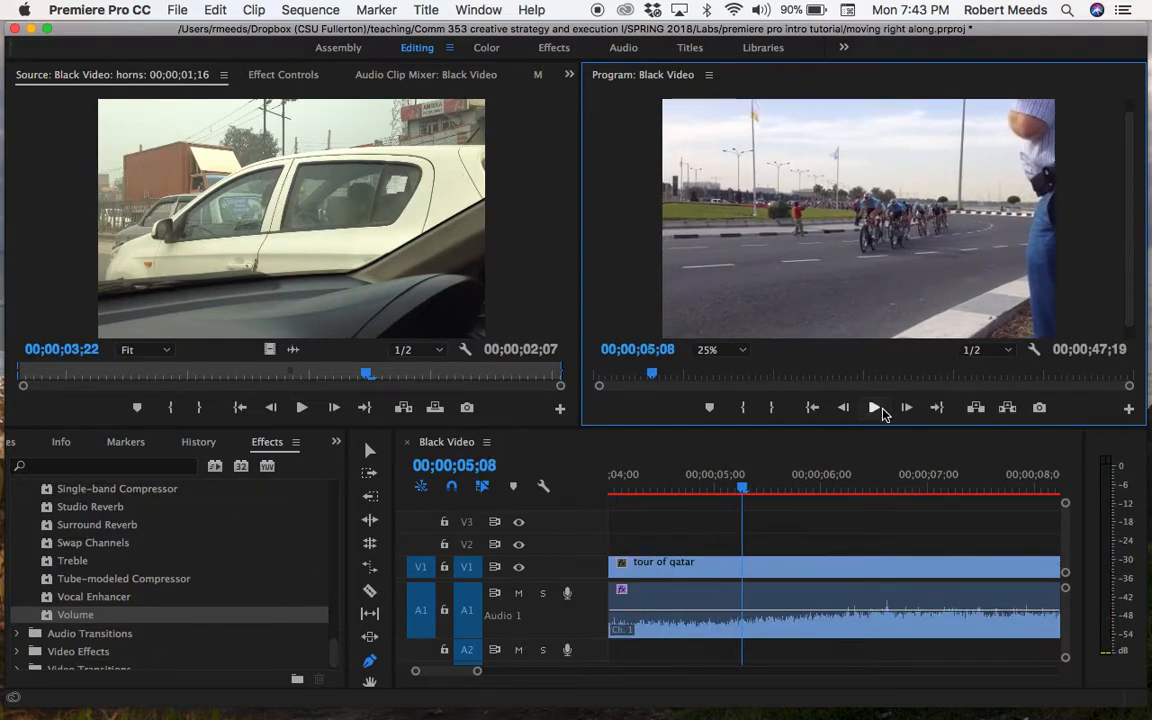
{"action": "left_click", "coordinate": [744, 497]}
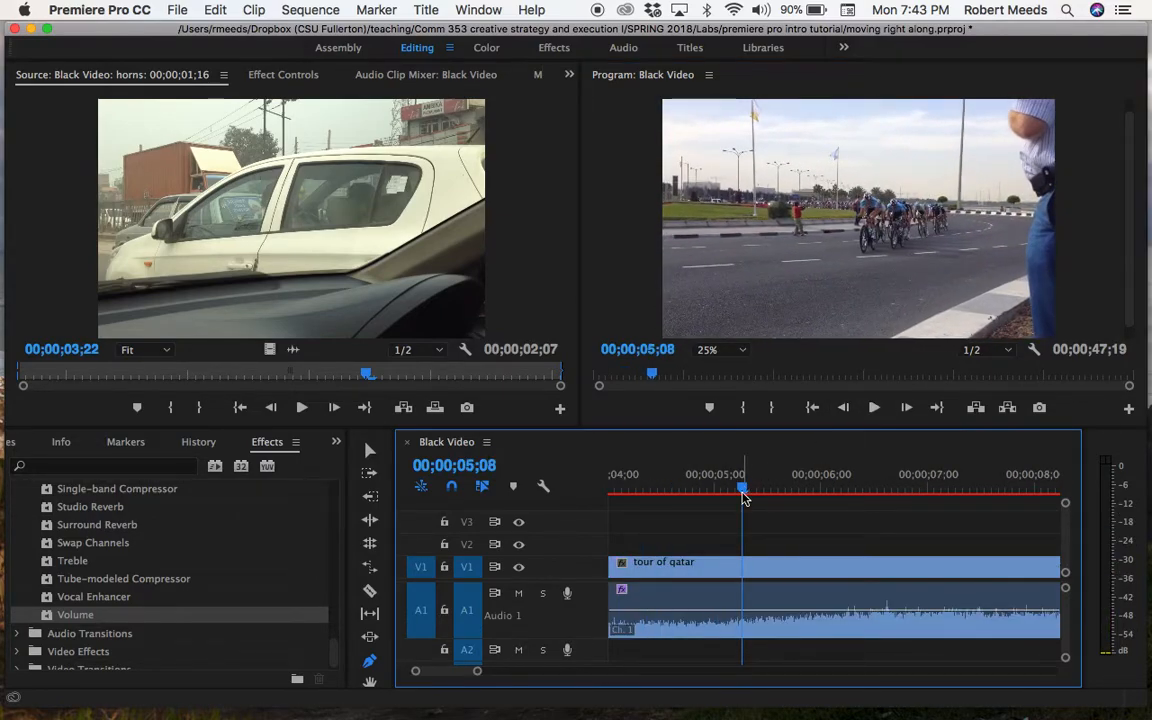
{"action": "left_click_drag", "start_coordinate": [710, 490], "coordinate": [738, 525]}
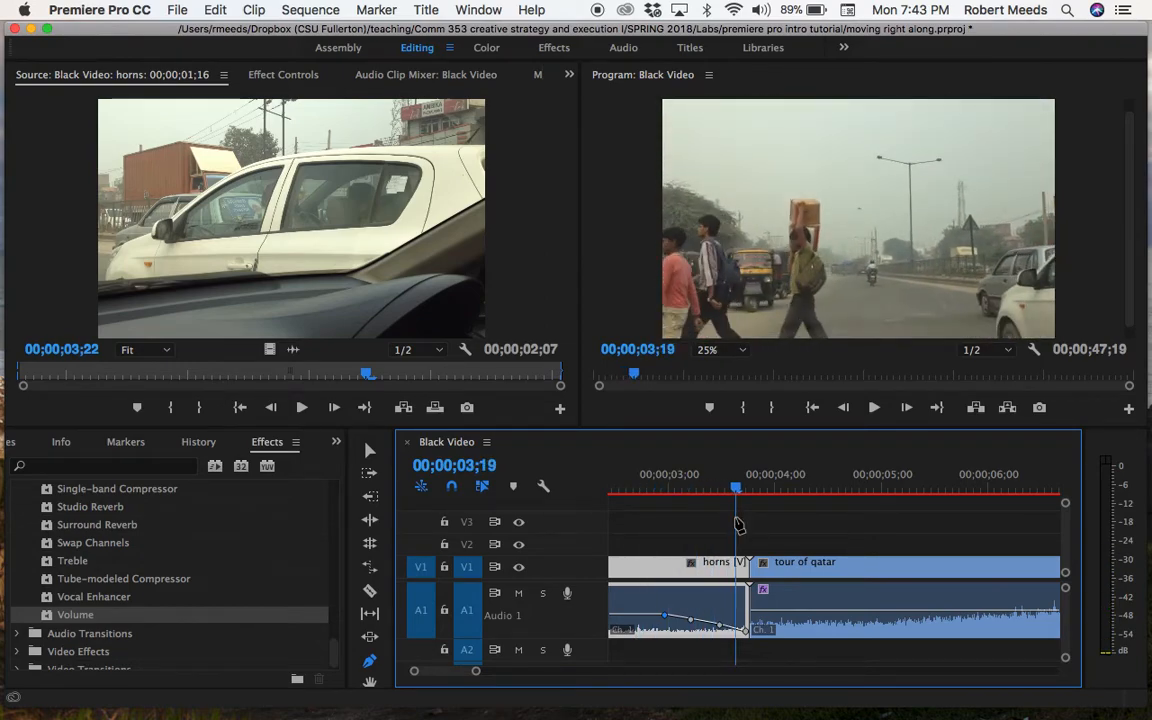
Save the project under its existing name
{"action": "left_click", "coordinate": [177, 10]}
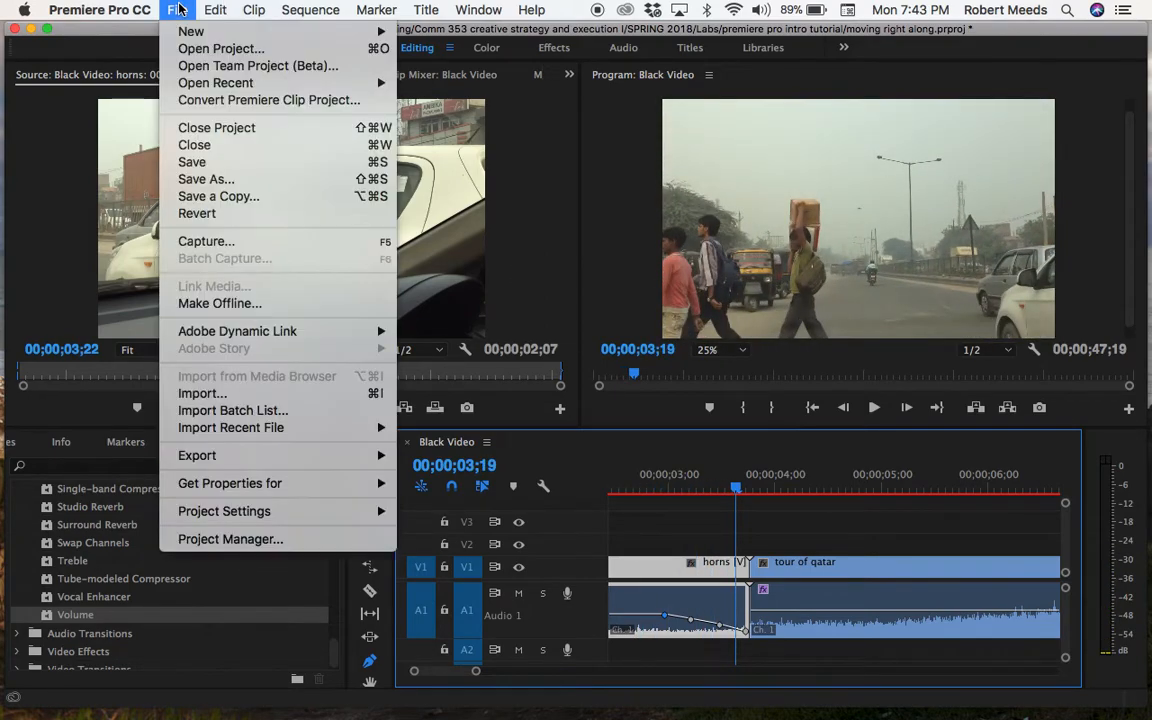
{"action": "left_click", "coordinate": [190, 163]}
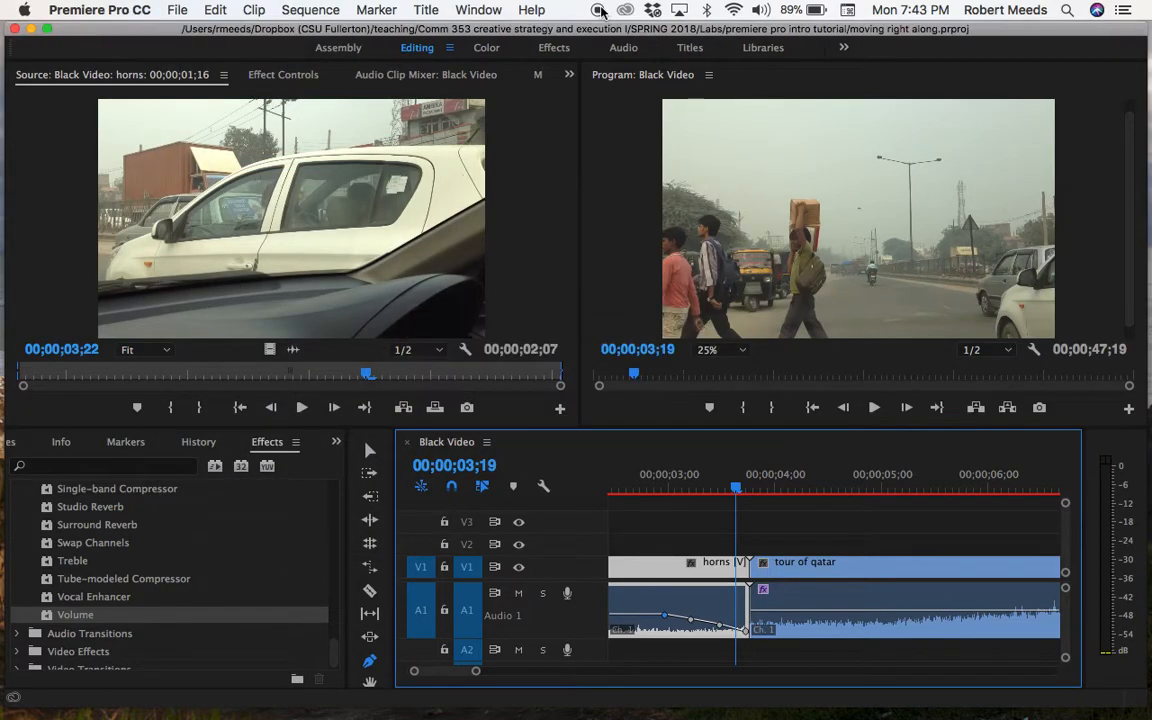